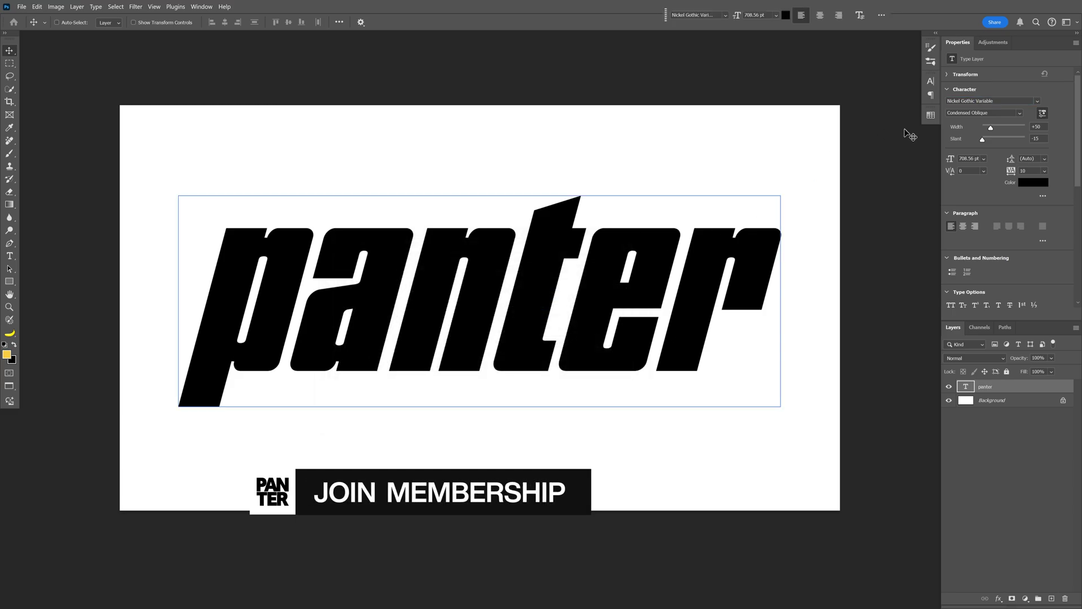
left_click(990, 101)
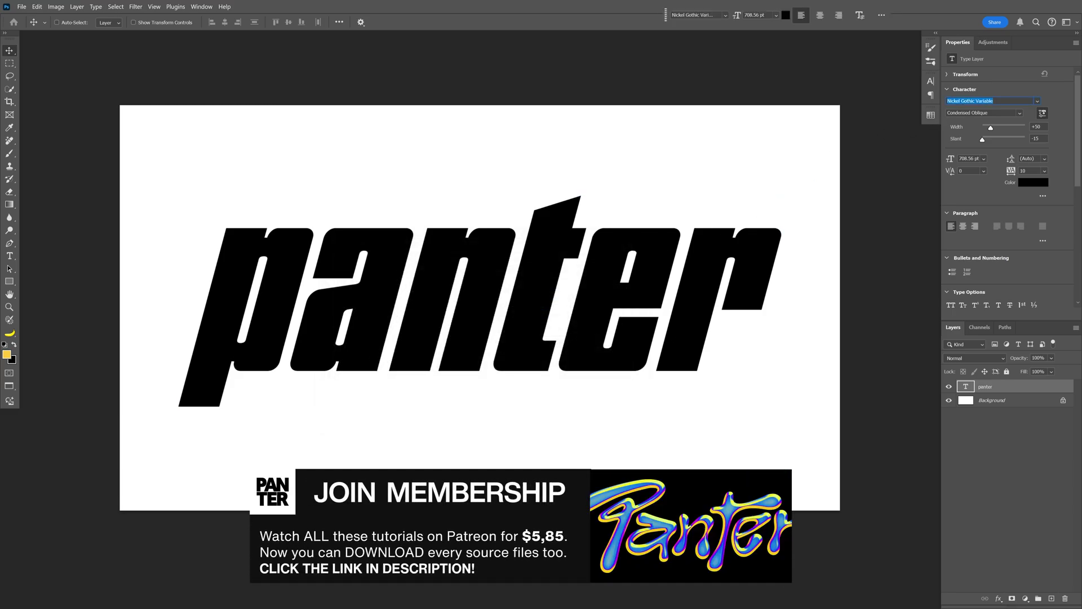
key("Tab")
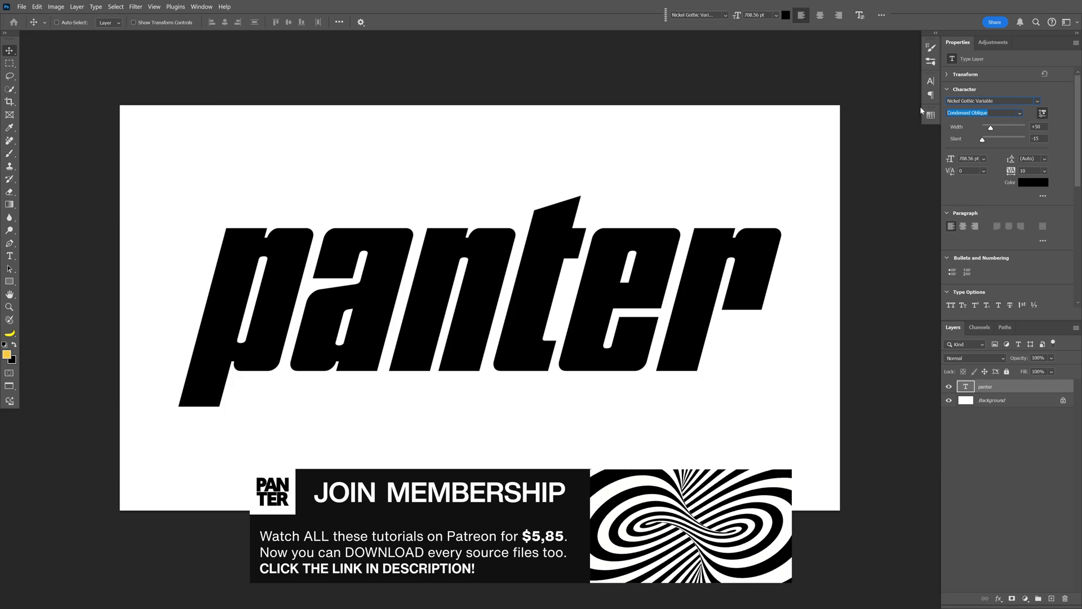
key("Return")
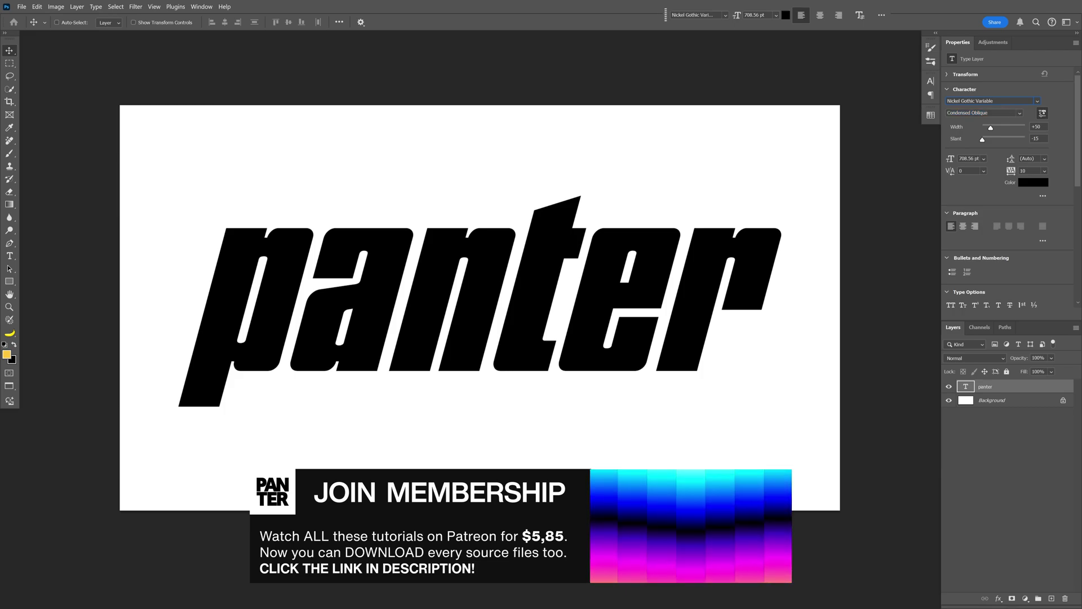
Step: Add an Invert adjustment layer above the panter text layer
left_click(996, 44)
scroll(984, 217, "down", 3)
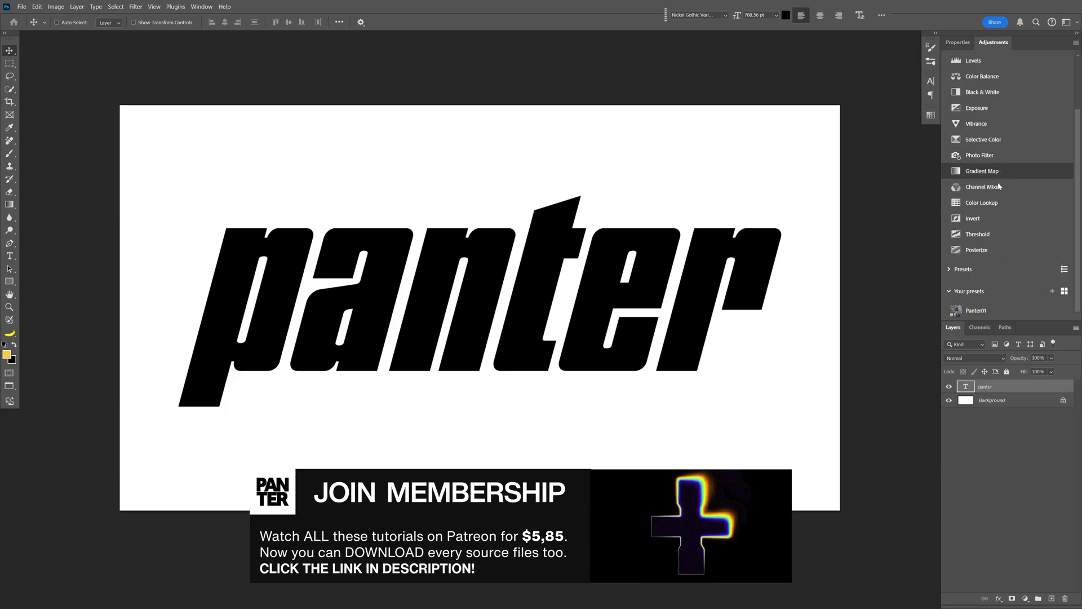
left_click(984, 218)
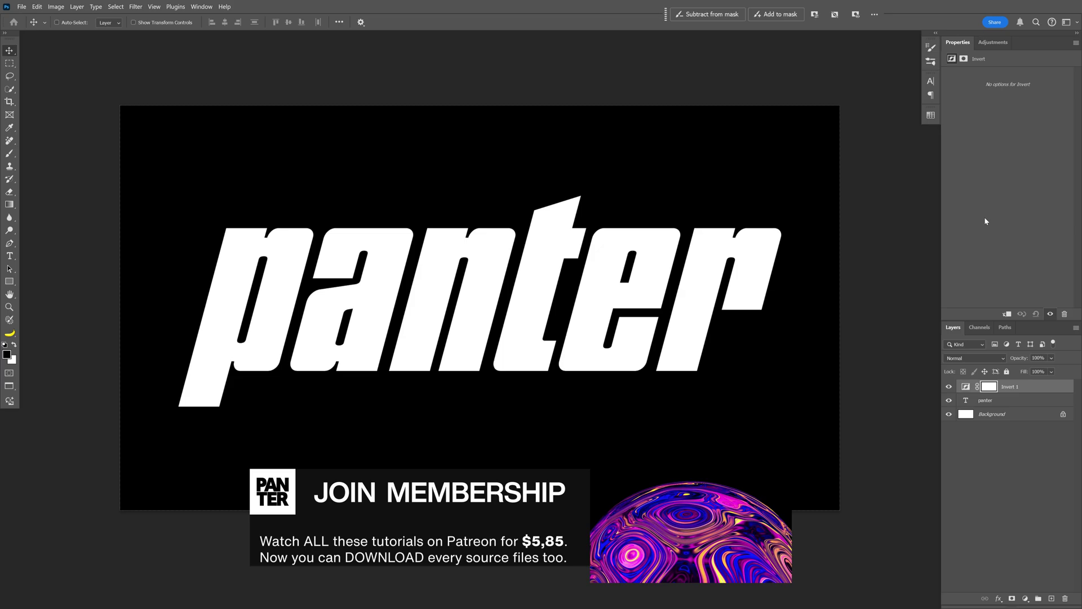
Step: Convert the Invert adjustment, panter text and Background layers together into one smart object
left_click(1009, 415, "shift")
right_click(1010, 415)
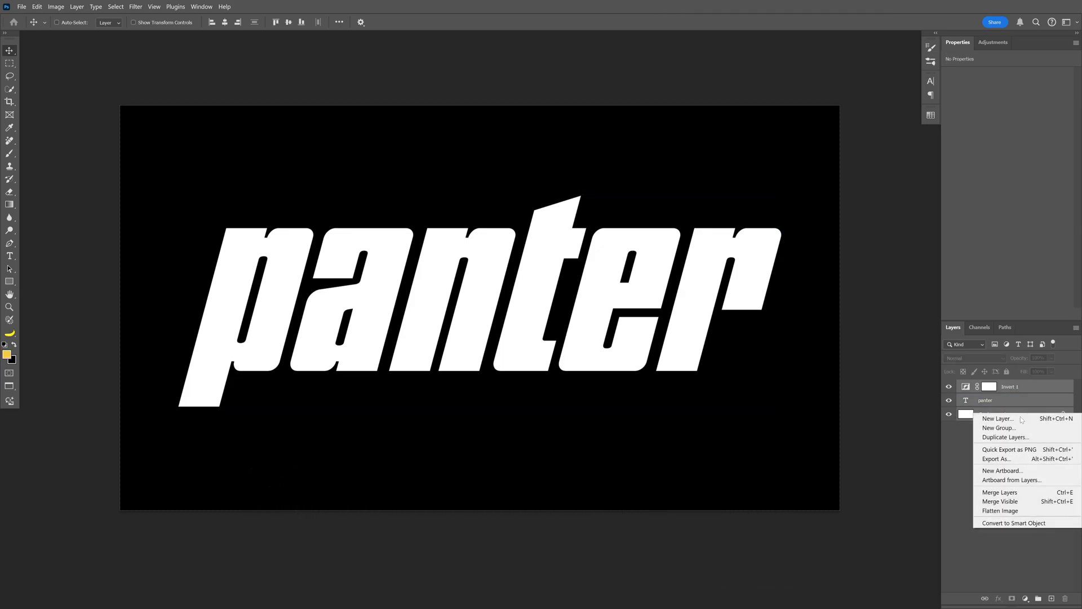
left_click(1029, 524)
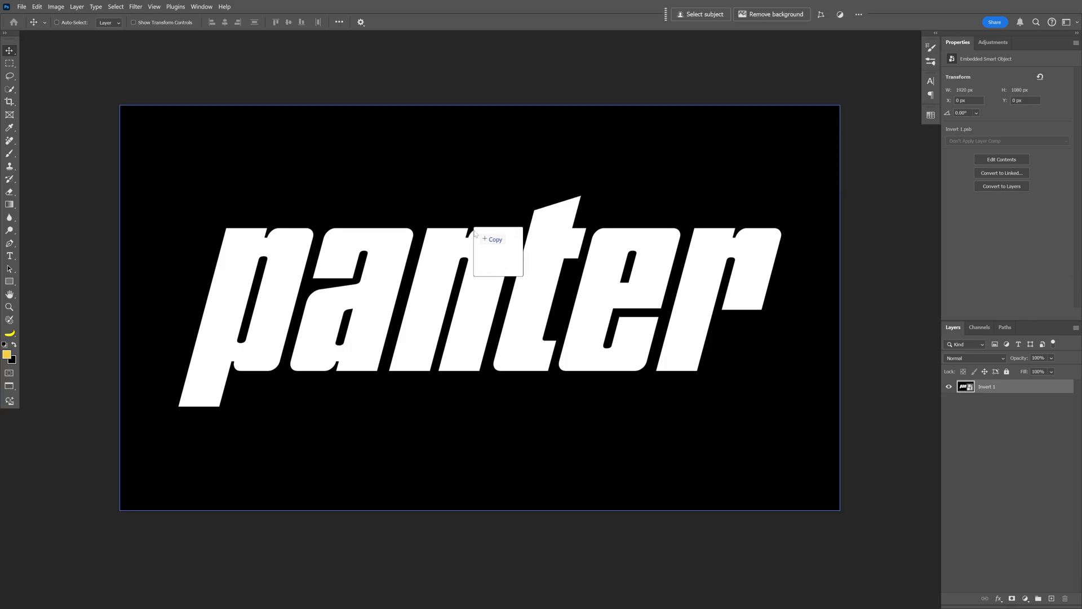
Step: Place the Cracks_142 texture image above the text smart object, scaled to cover the whole canvas
left_click_drag(833, 525, 852, 528)
key("Return")
Step: Increase the crack texture's contrast with an S-shaped Curves adjustment layer and desaturate it with a Black & White adjustment layer
left_click(993, 42)
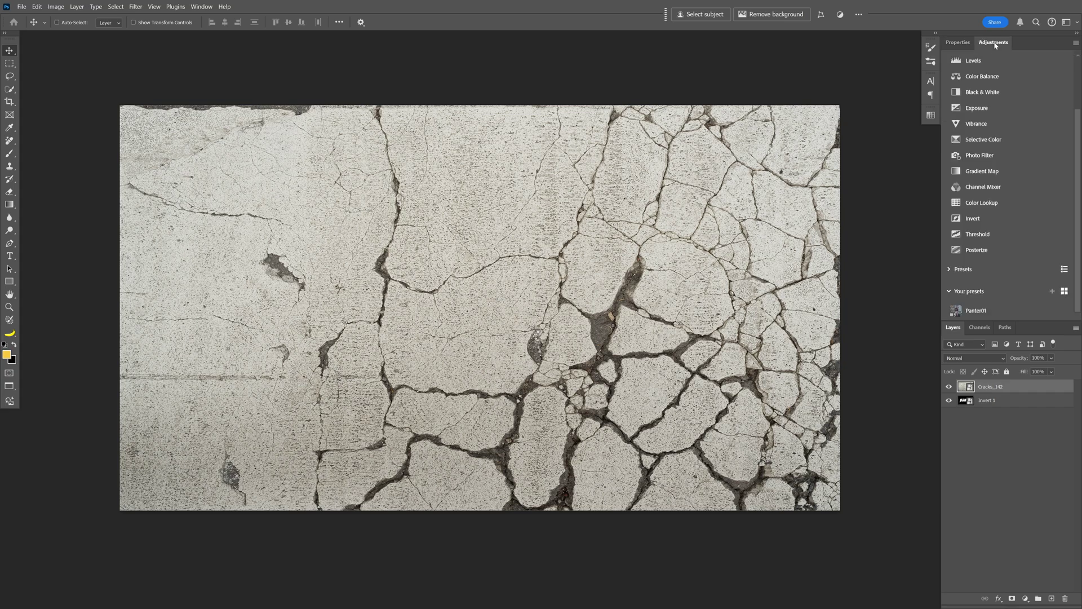
left_click(973, 113)
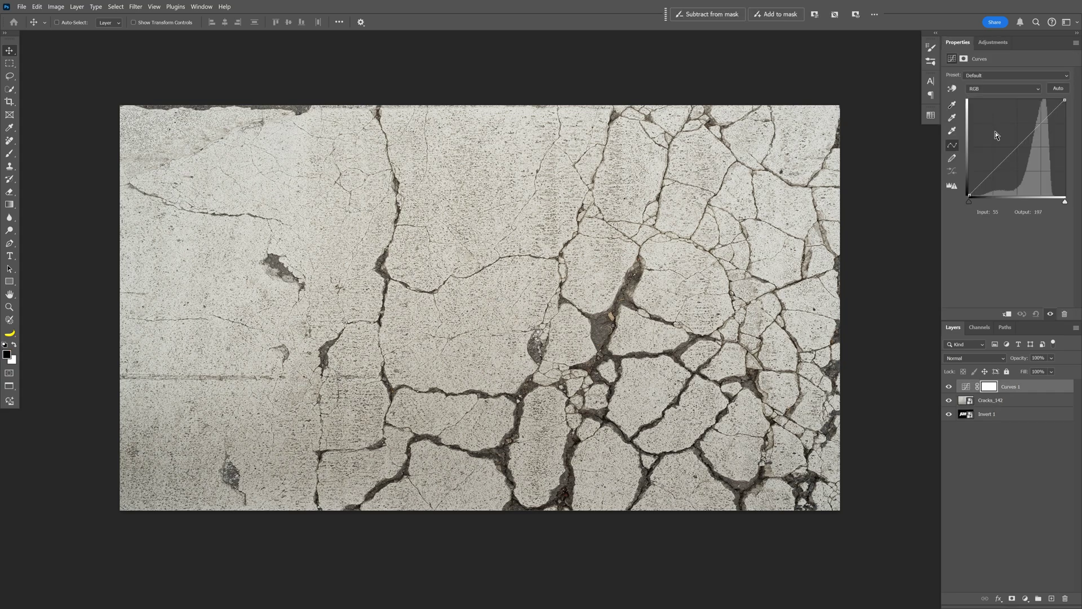
mouse_move(1010, 155)
left_mouse_down()
mouse_move(1018, 168)
mouse_move(1025, 144)
left_mouse_up()
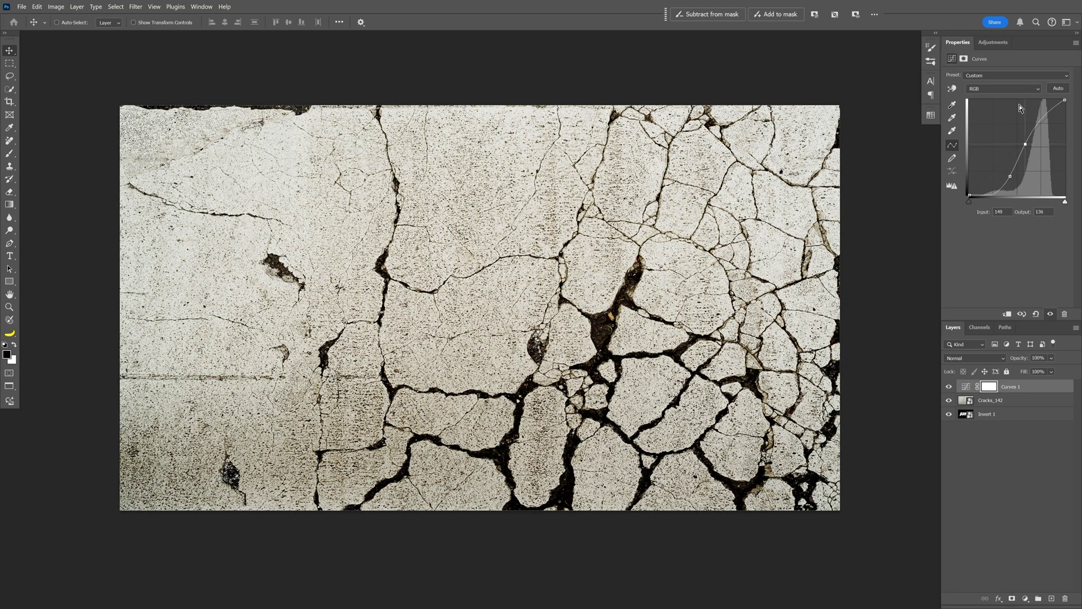
left_click(996, 43)
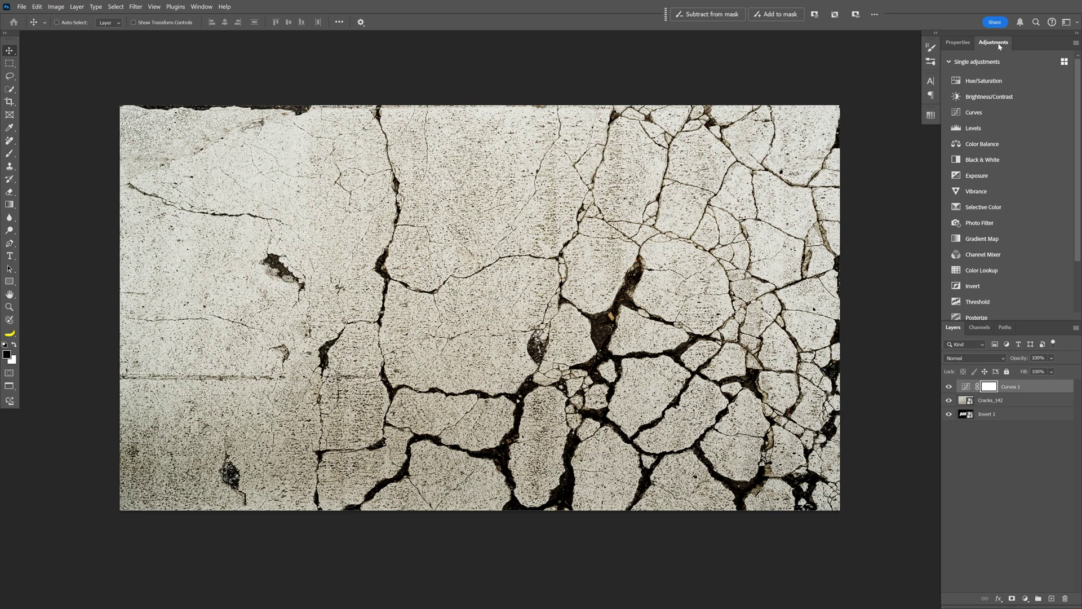
left_click(1003, 158)
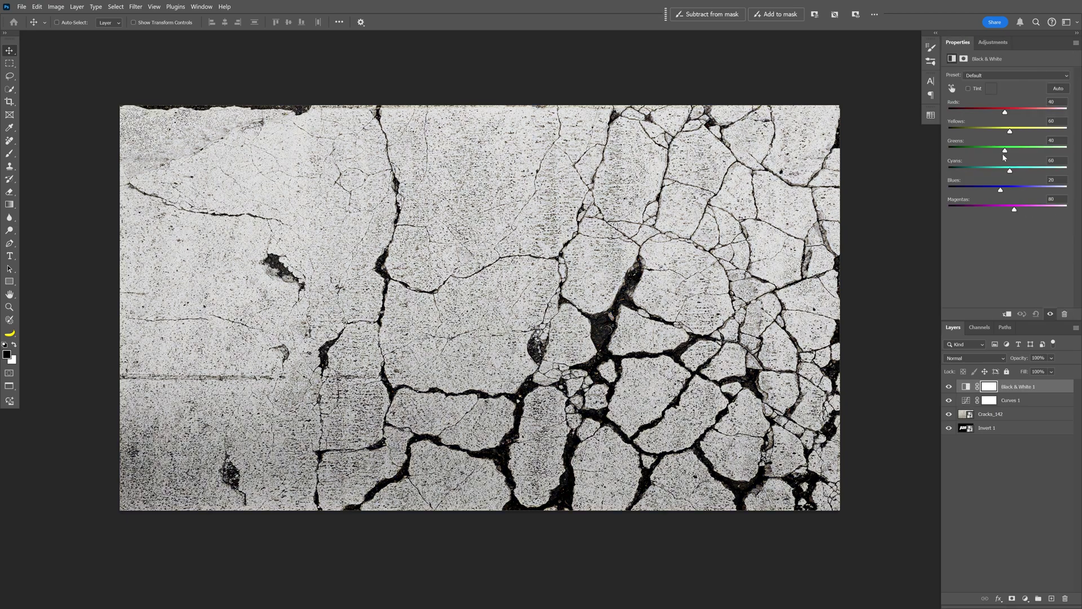
Step: Save the document as a Photoshop file named 01 in the Displace TXT GIF Ps folder
left_click(21, 7)
left_click(35, 124)
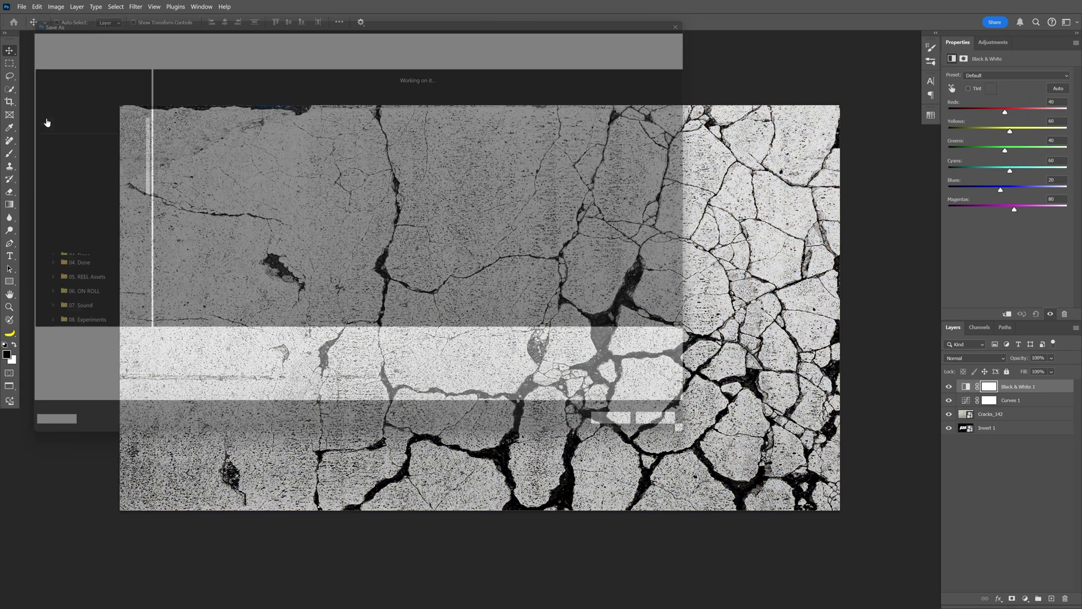
type("01")
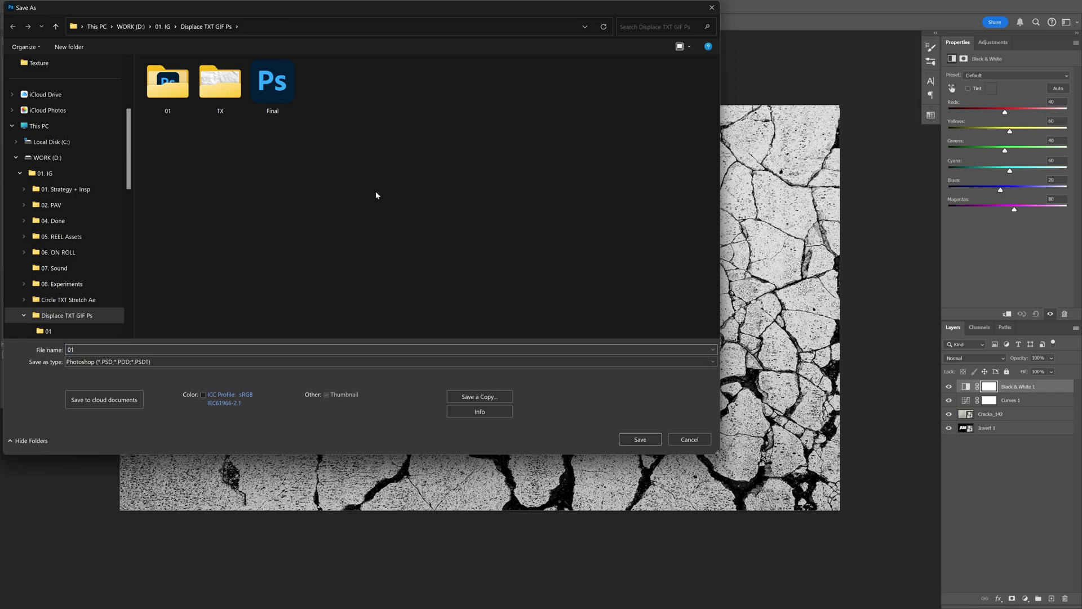
left_click(150, 363)
left_click(108, 371)
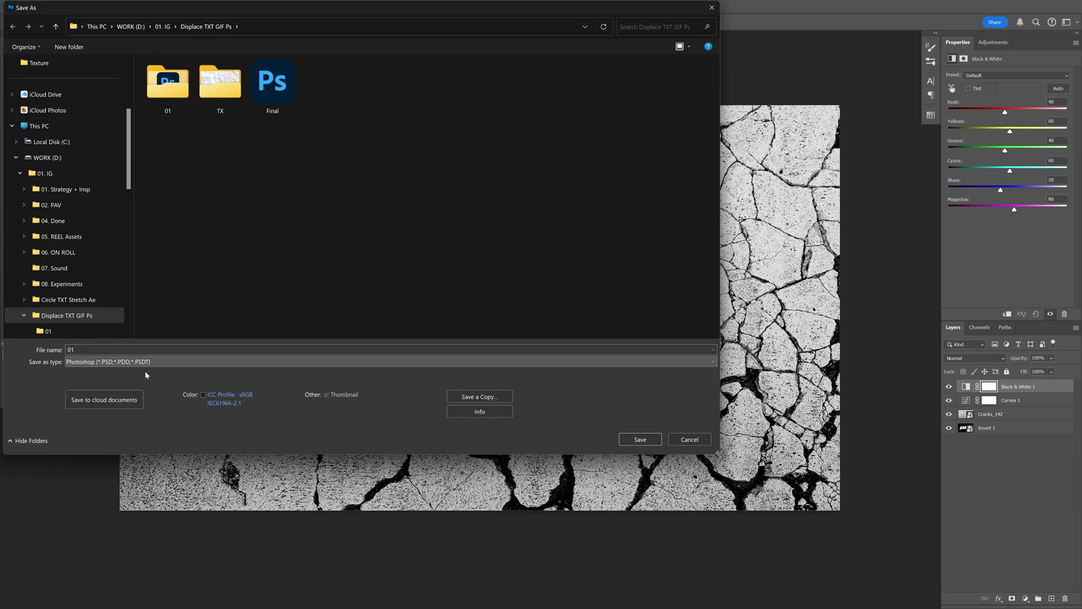
left_click(636, 440)
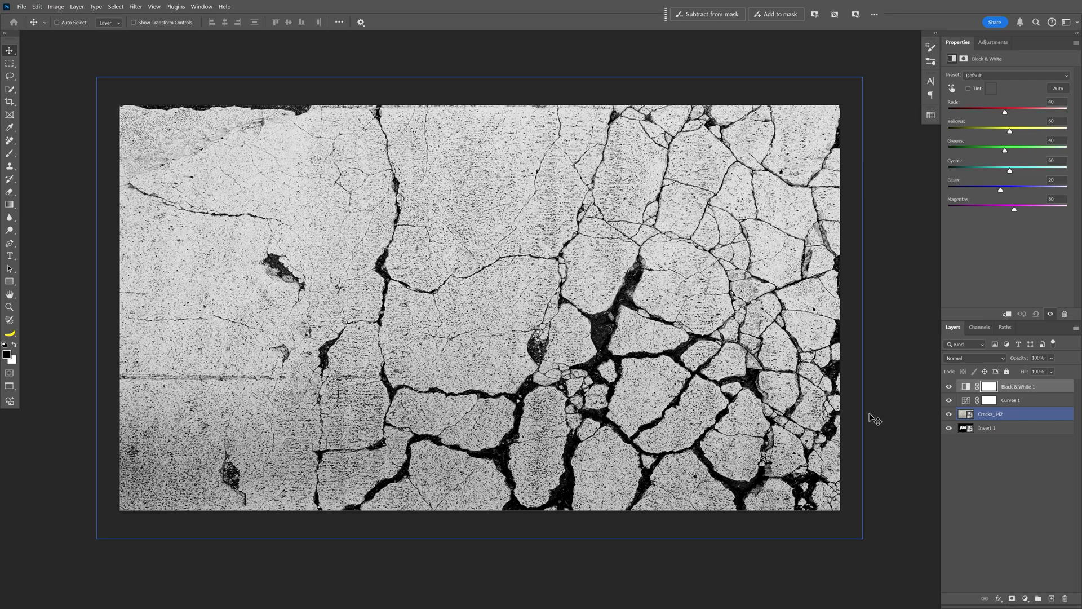
Step: Place the torn poster texture above the Cracks_142 layer, scaled to fill the canvas, and save this version as a separate file
left_click(1009, 417)
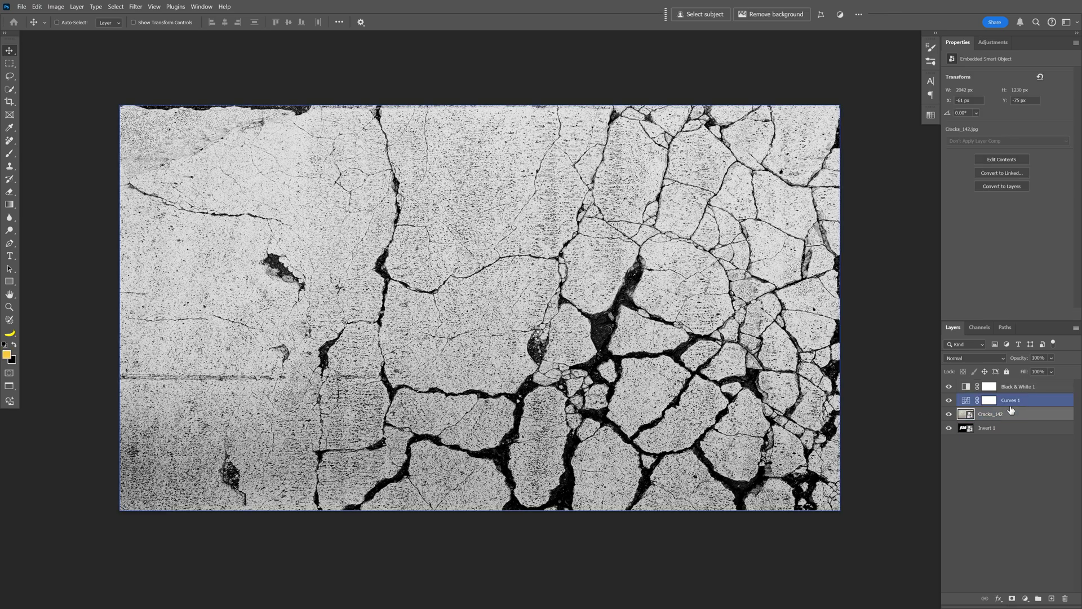
left_click(488, 235)
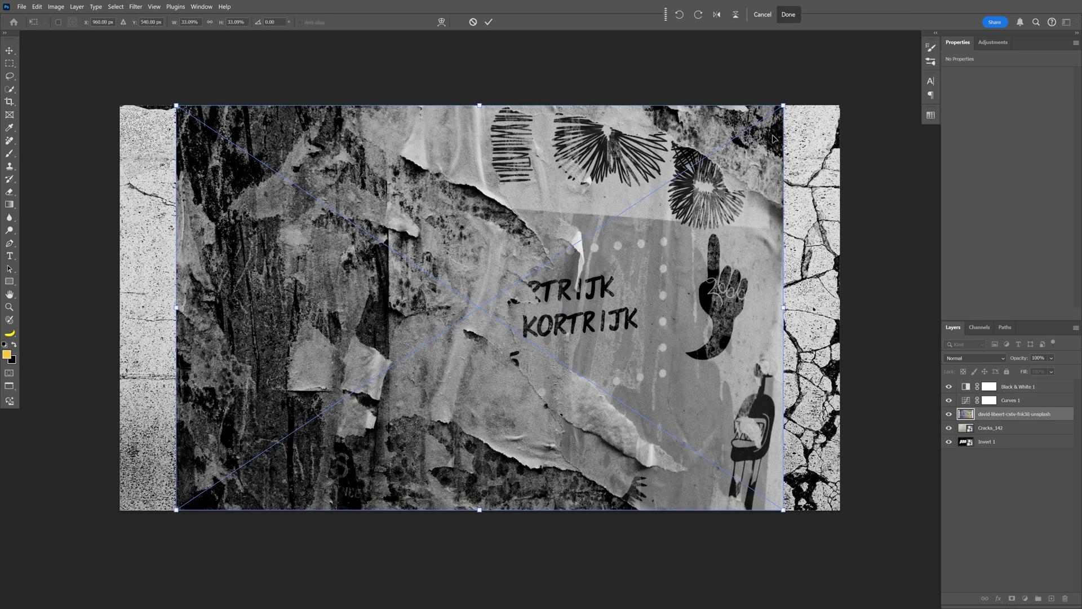
left_click(788, 15)
left_click(21, 7)
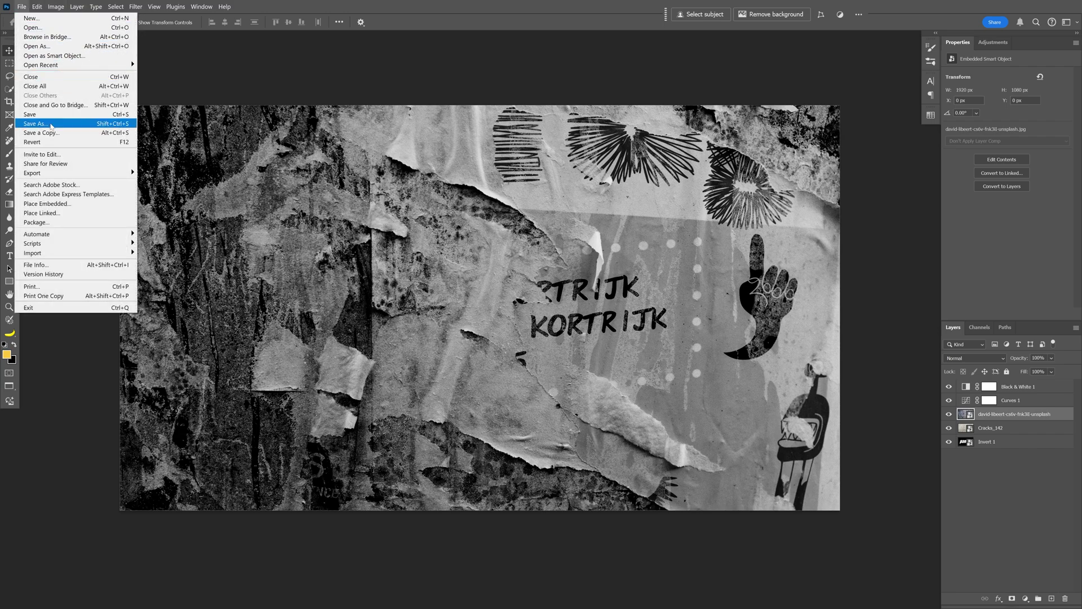
left_click(51, 125)
Step: Place the brushstroke texture above the torn poster layer, below the Curves adjustment
left_click_drag(778, 129, 486, 228)
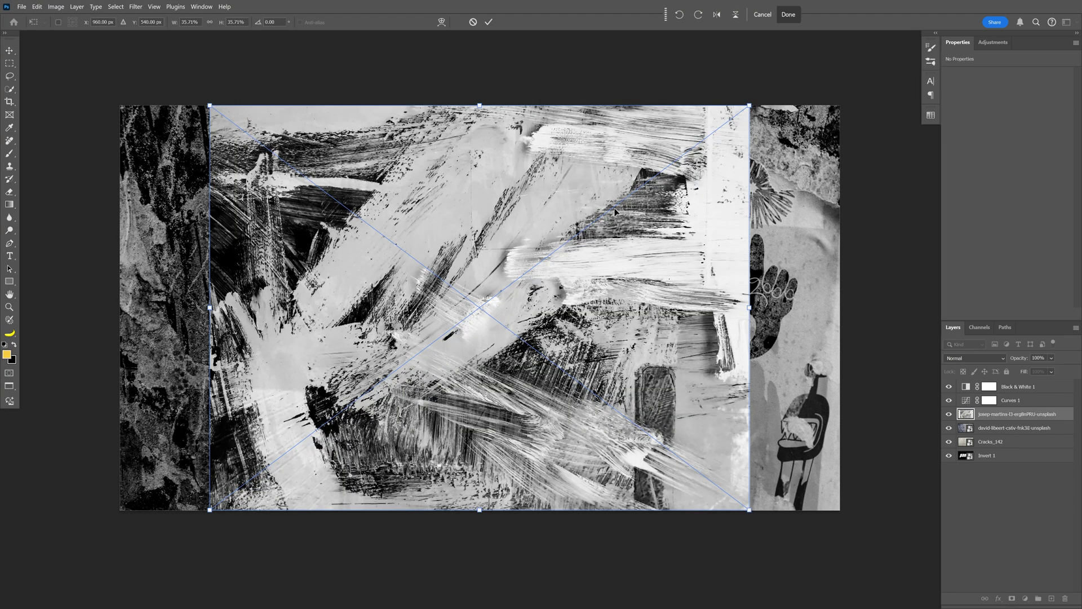
left_click(788, 14)
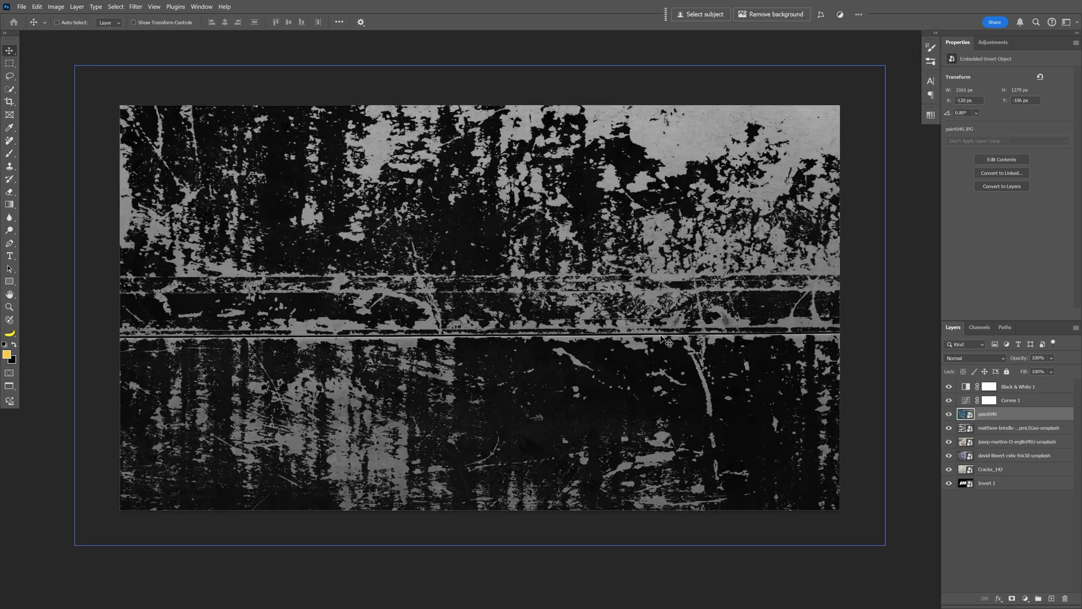
Step: Delete all five texture layers and the Curves and Black & White adjustment layers, keeping only the text smart object
left_click(985, 429, "shift")
left_click(1003, 470, "shift")
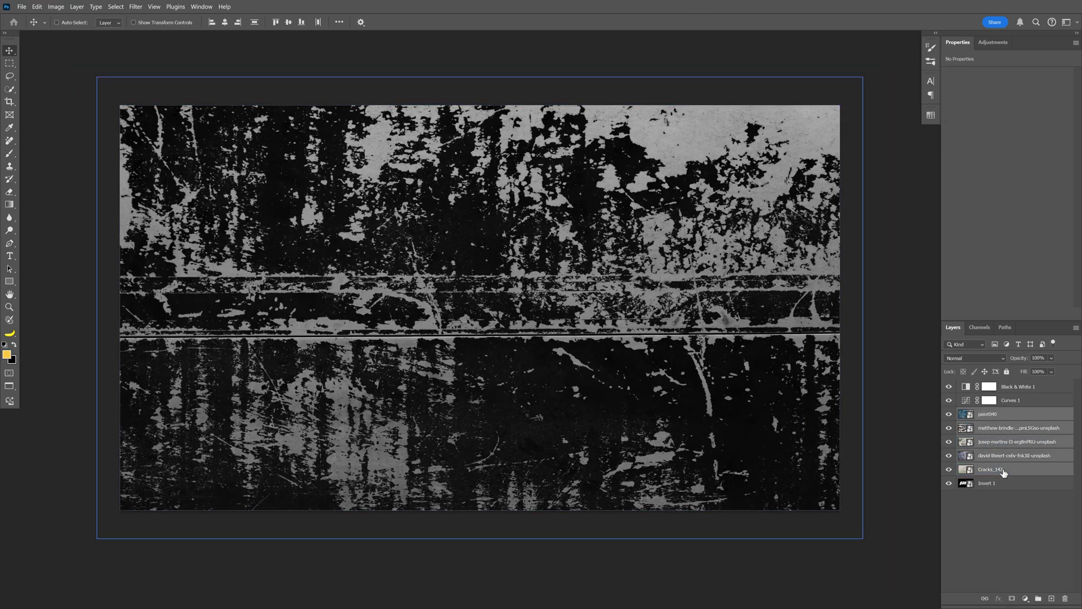
key("Delete")
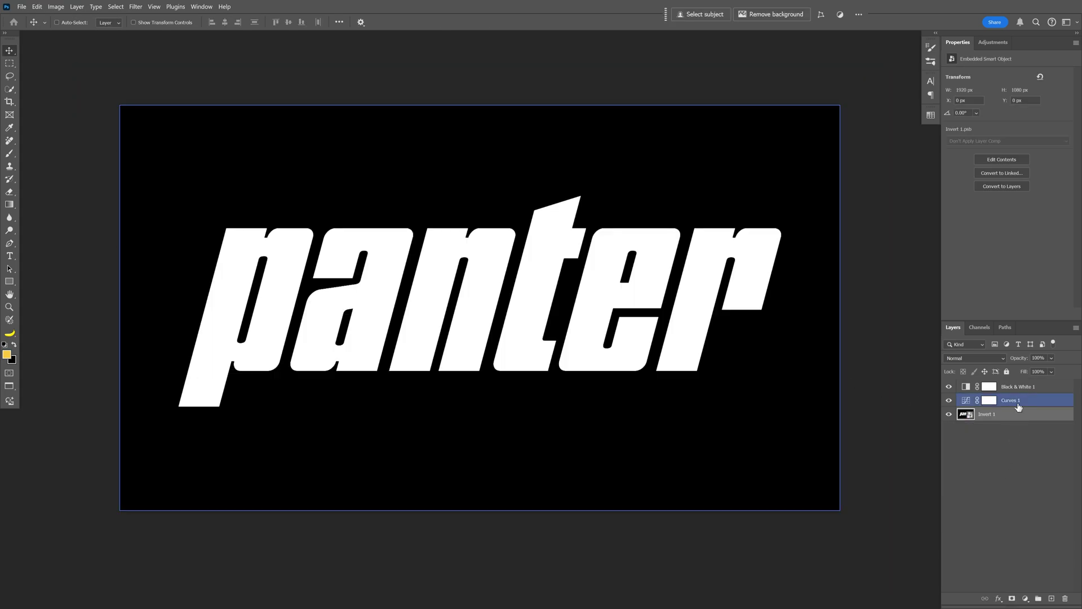
left_click(1060, 386)
left_click(1059, 388, "ctrl")
key("Delete")
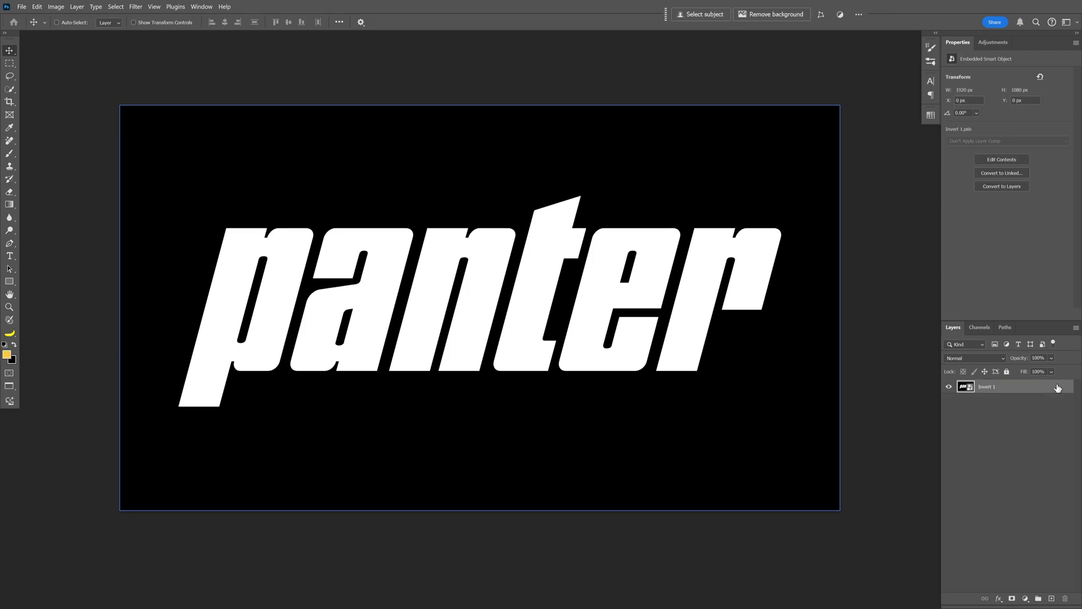
Step: Rename the remaining smart object layer as TXT
double_click(986, 386)
type("TXT")
key("Return")
Step: Apply a Displace filter to TXT with horizontal and vertical scale 10, Stretch To Fit and Repeat Edge Pixels, using 01 as the displacement map
left_click(135, 6)
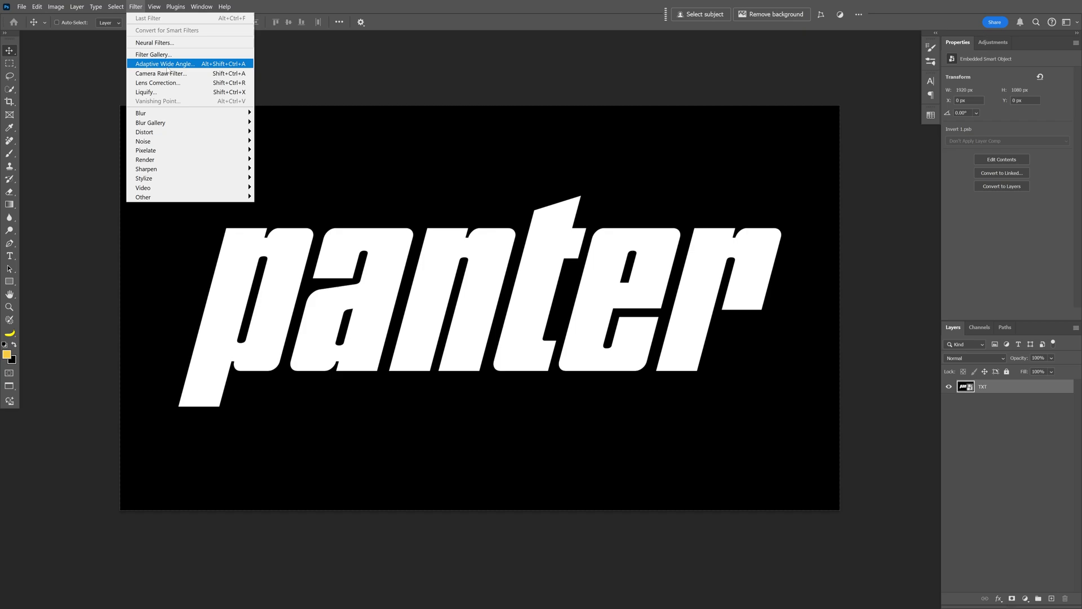
mouse_move(237, 132)
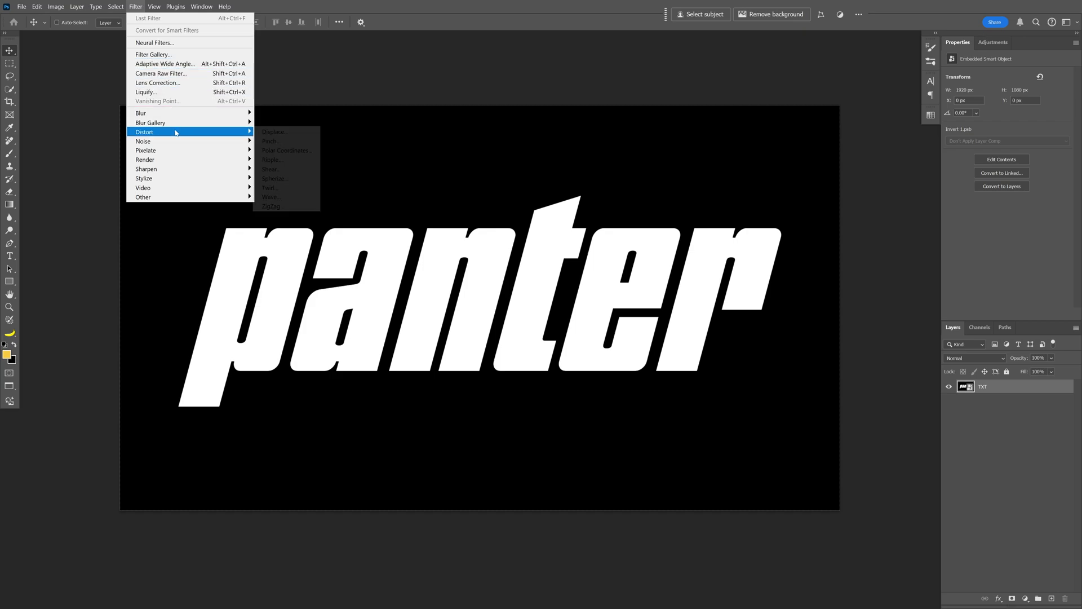
left_click(280, 133)
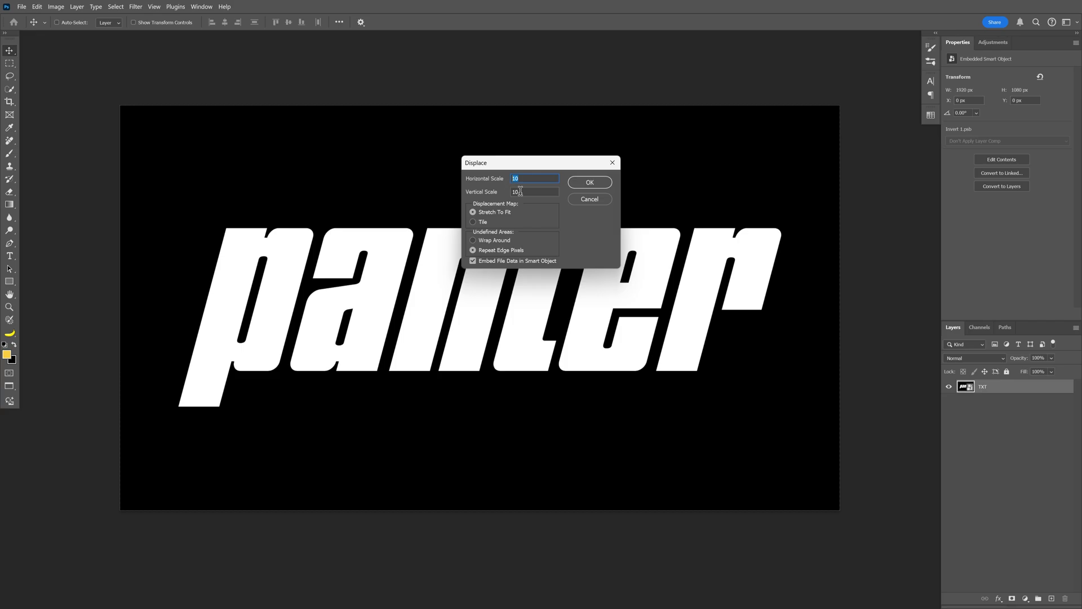
key("Tab")
left_click(597, 183)
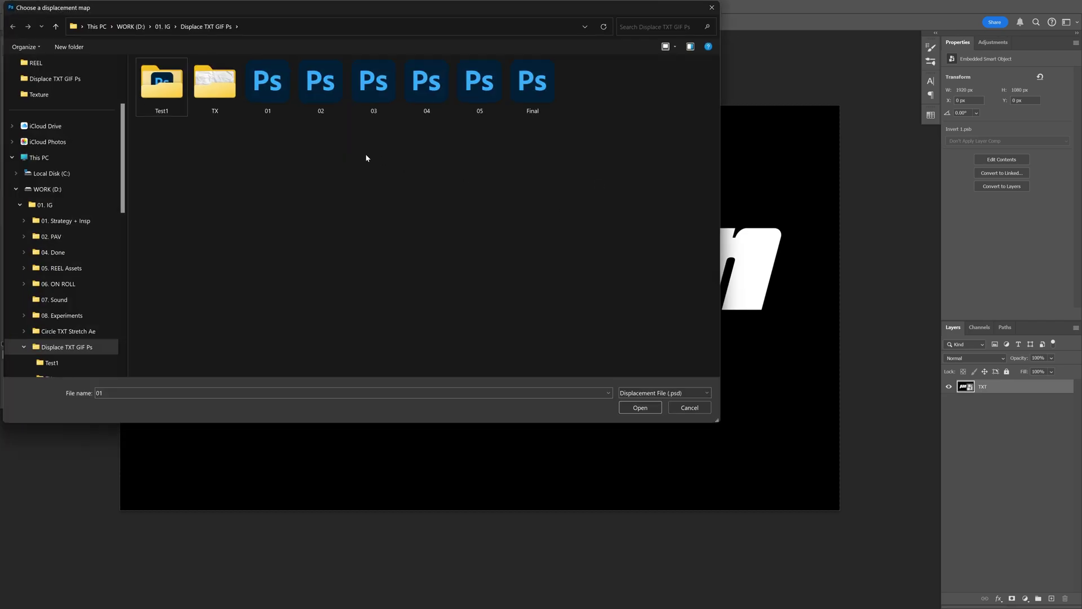
left_click(278, 91)
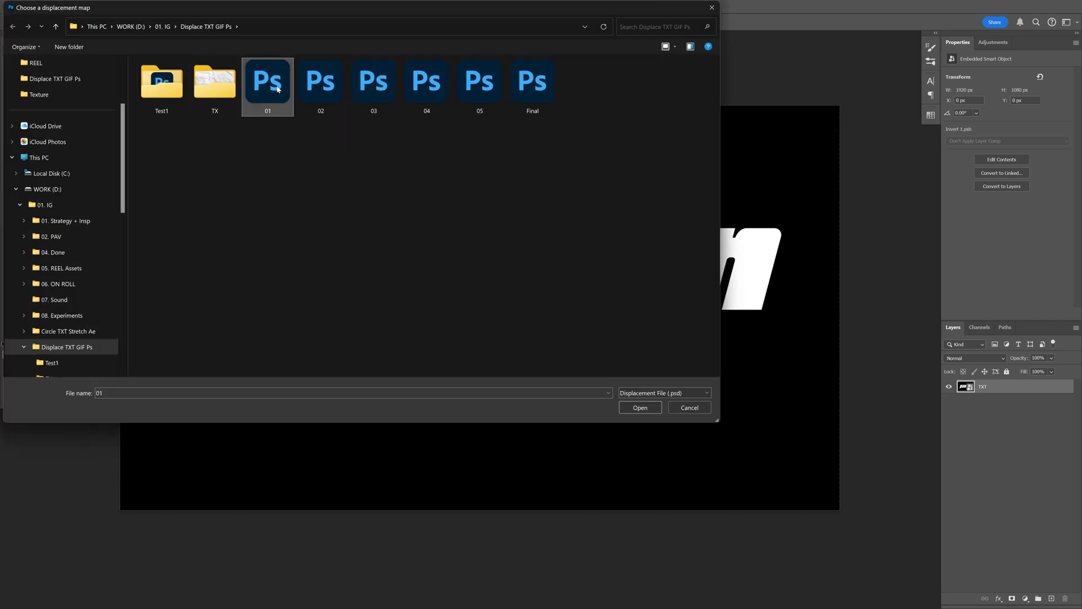
left_click(649, 407)
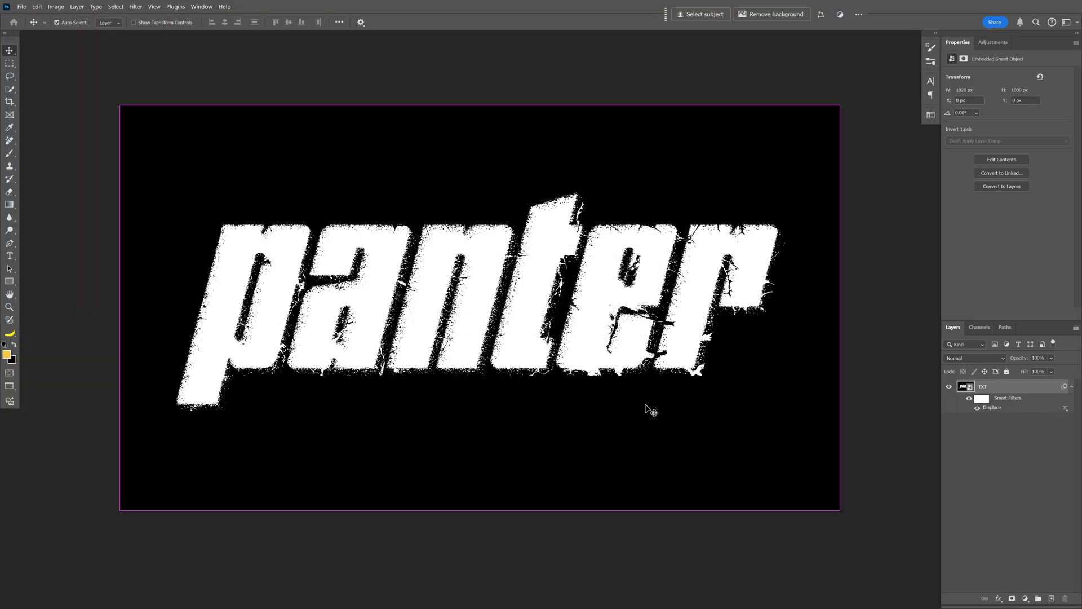
Step: Duplicate the TXT layer and set the duplicate's Displace filter to horizontal and vertical scale 20 with 02 as the displacement map
key("ctrl+j")
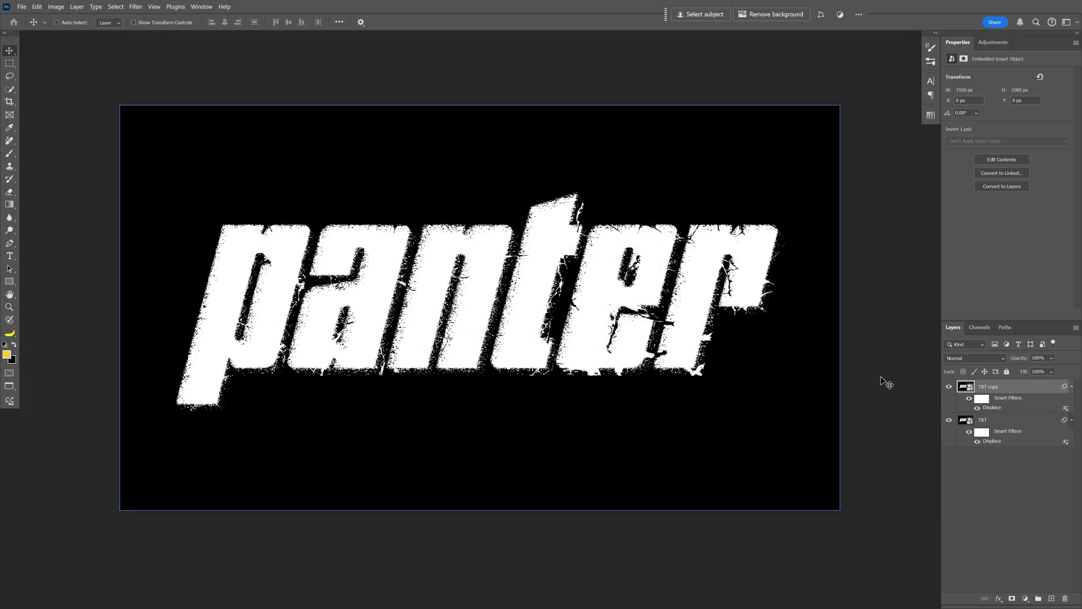
double_click(993, 407)
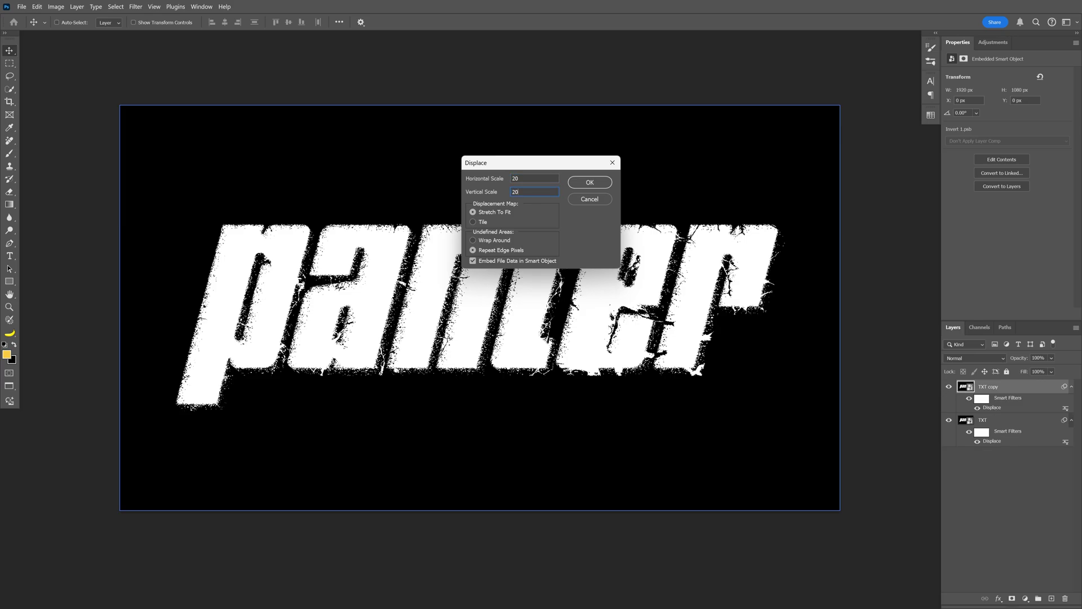
key("Return")
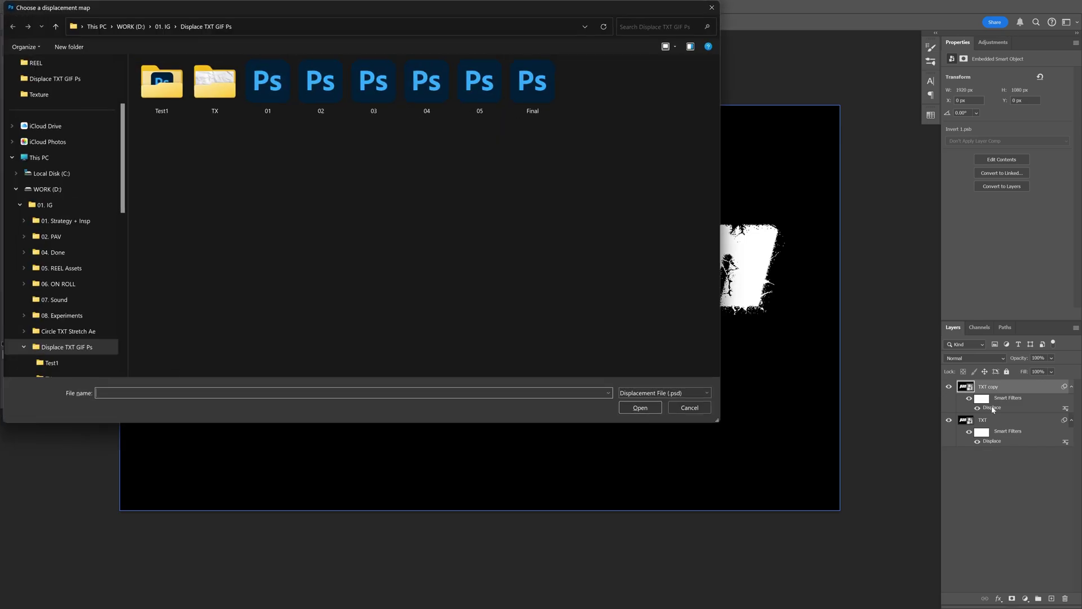
left_click(332, 90)
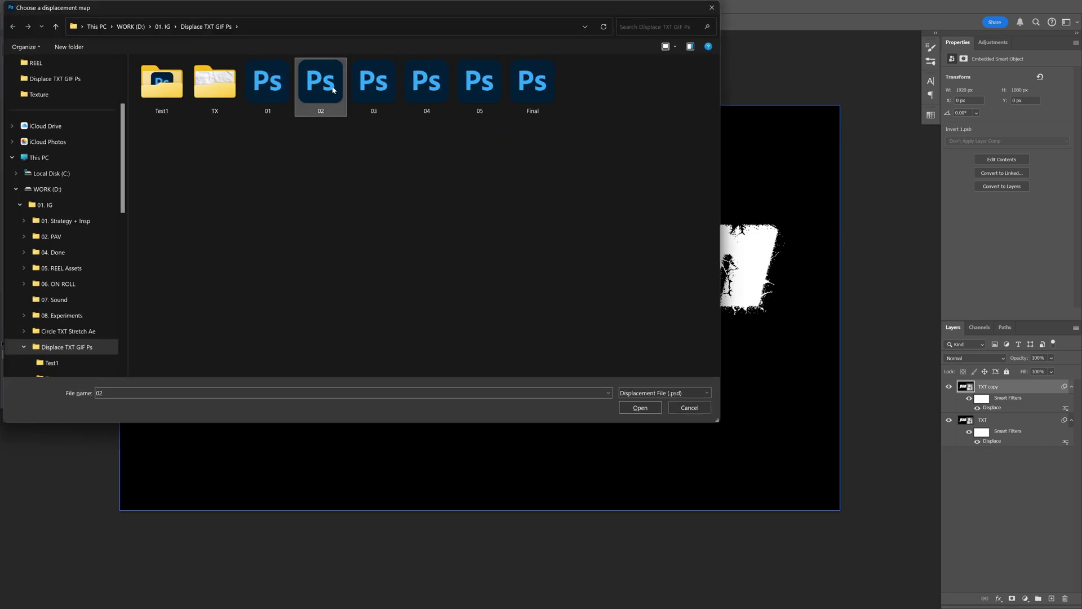
left_click(634, 407)
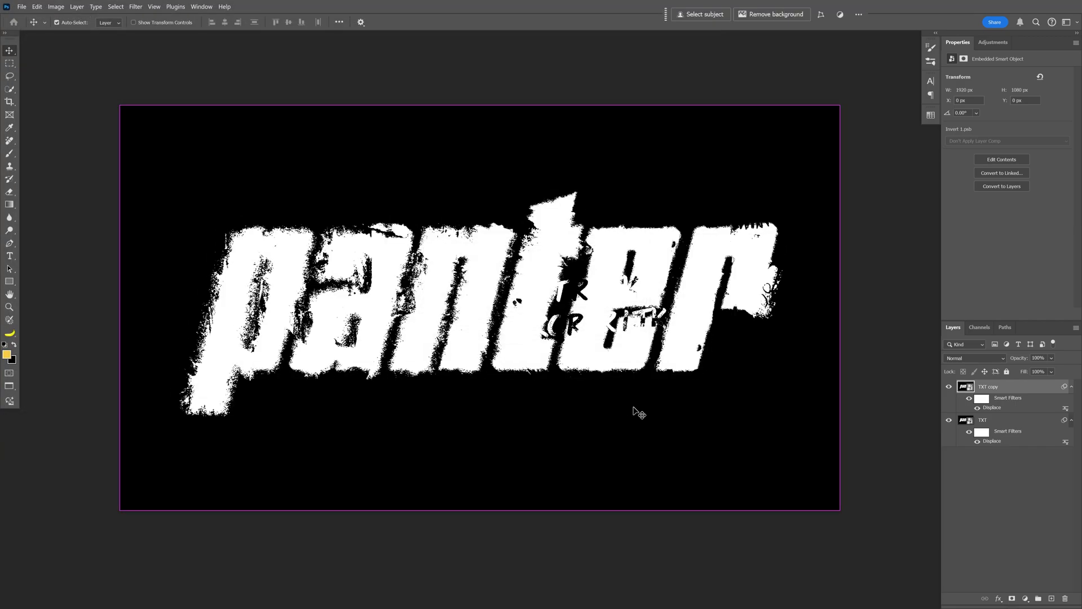
Step: Duplicate the TXT copy layer and set the duplicate's Displace filter to horizontal and vertical scale 15 with another saved displacement map
key("ctrl+j")
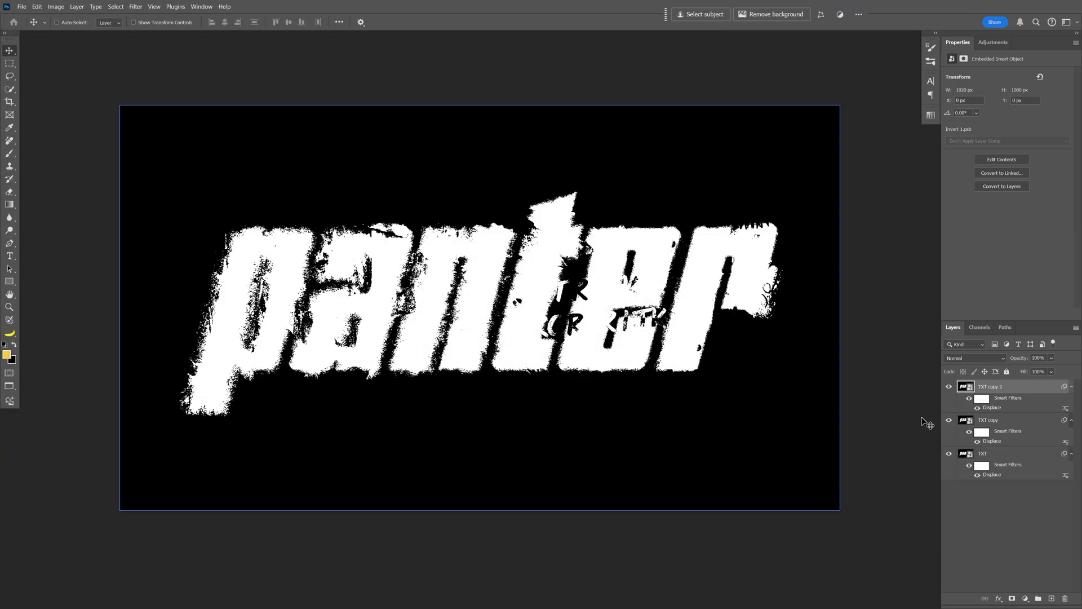
double_click(992, 408)
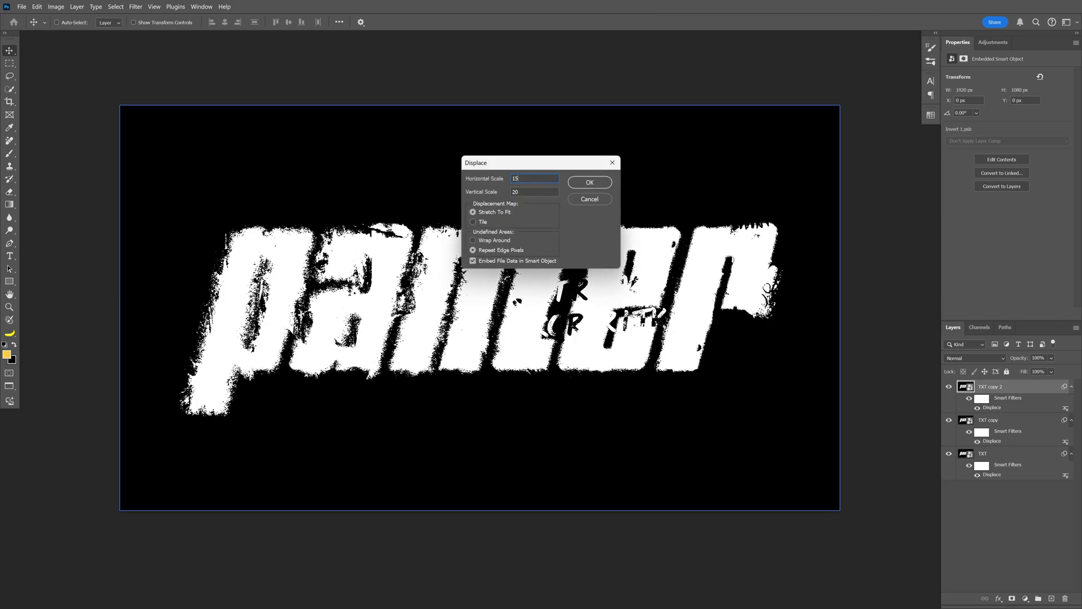
left_click(598, 186)
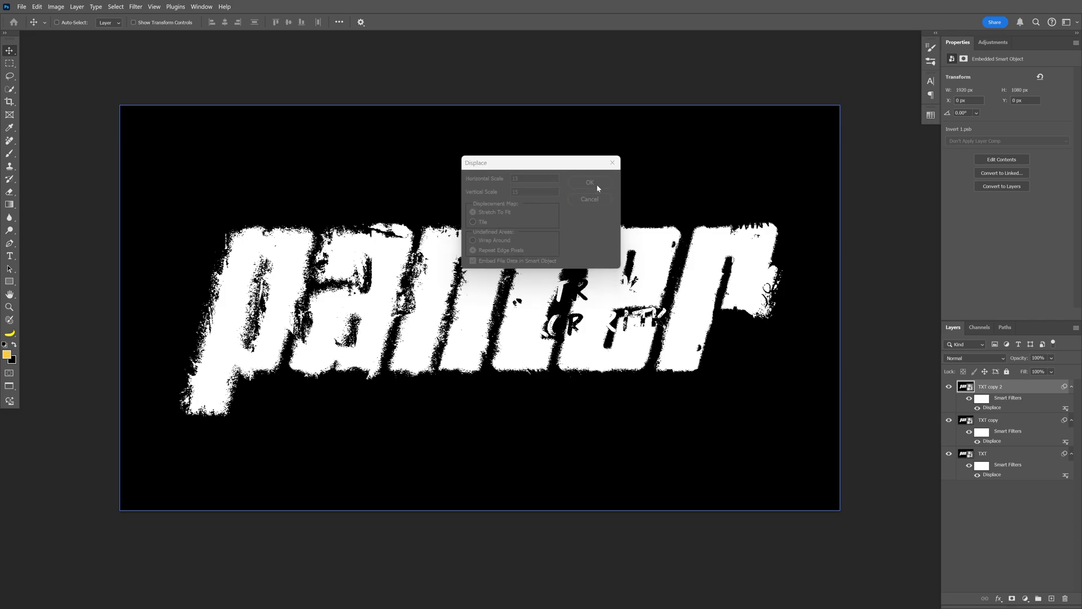
double_click(381, 96)
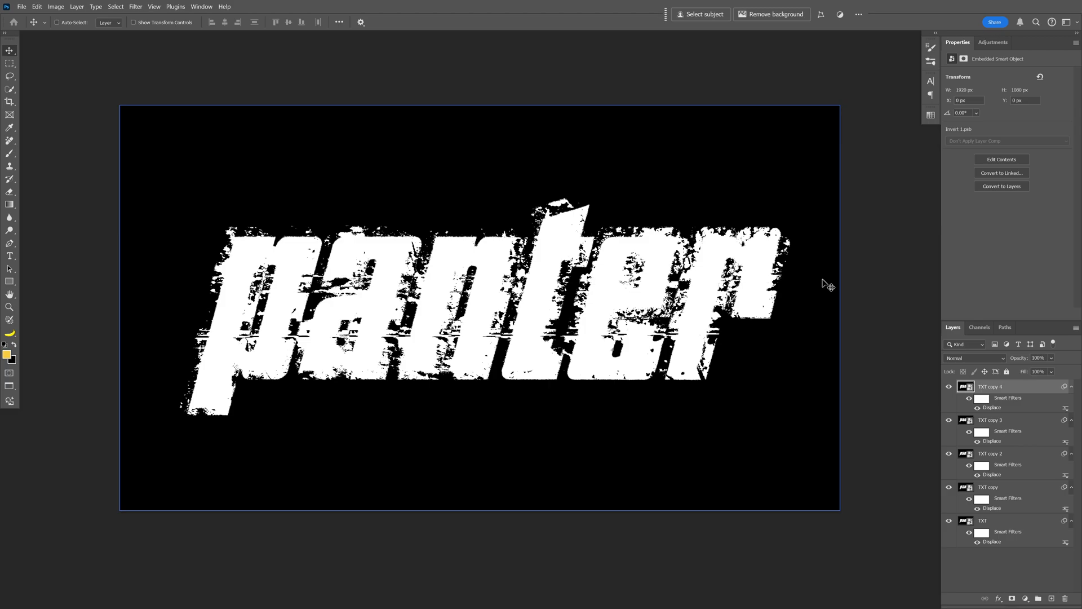
Step: Collapse the smart filter lists of all five text layers and create a video timeline
left_click(1011, 522, "shift")
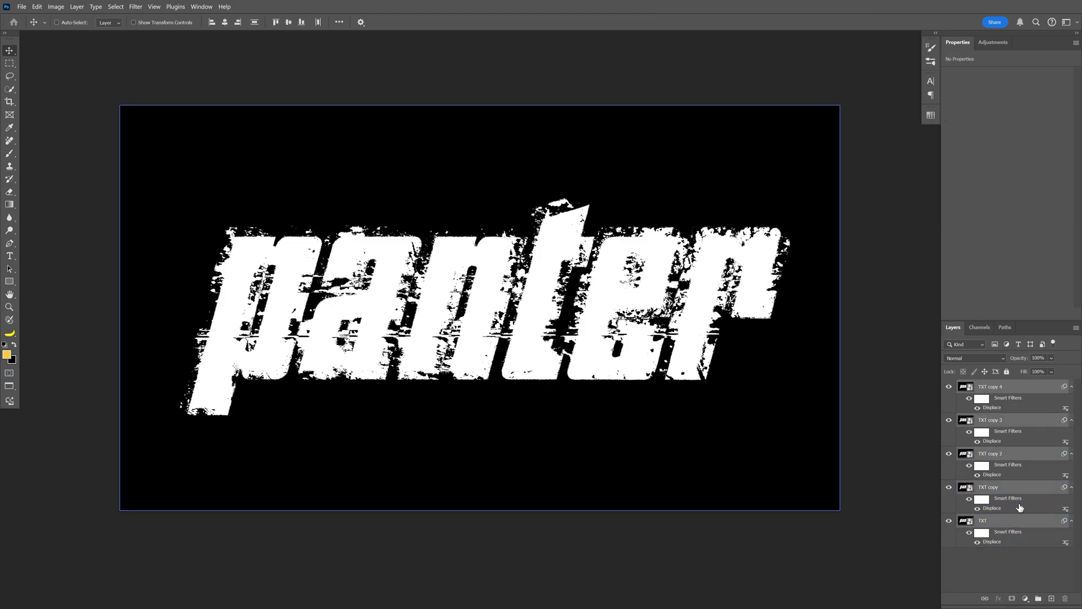
left_click(1071, 387, "alt")
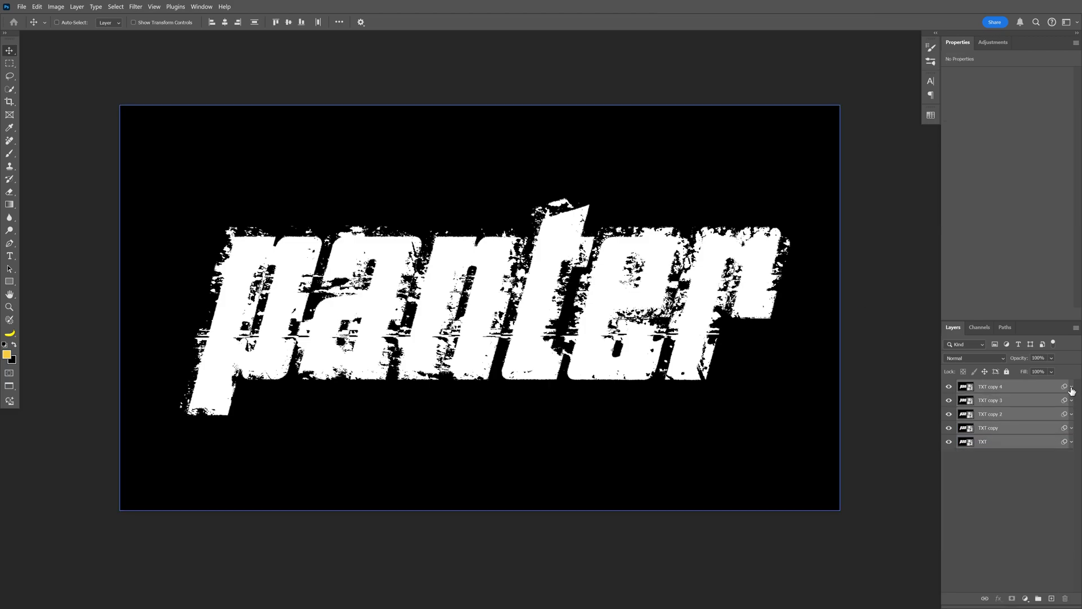
left_click(202, 7)
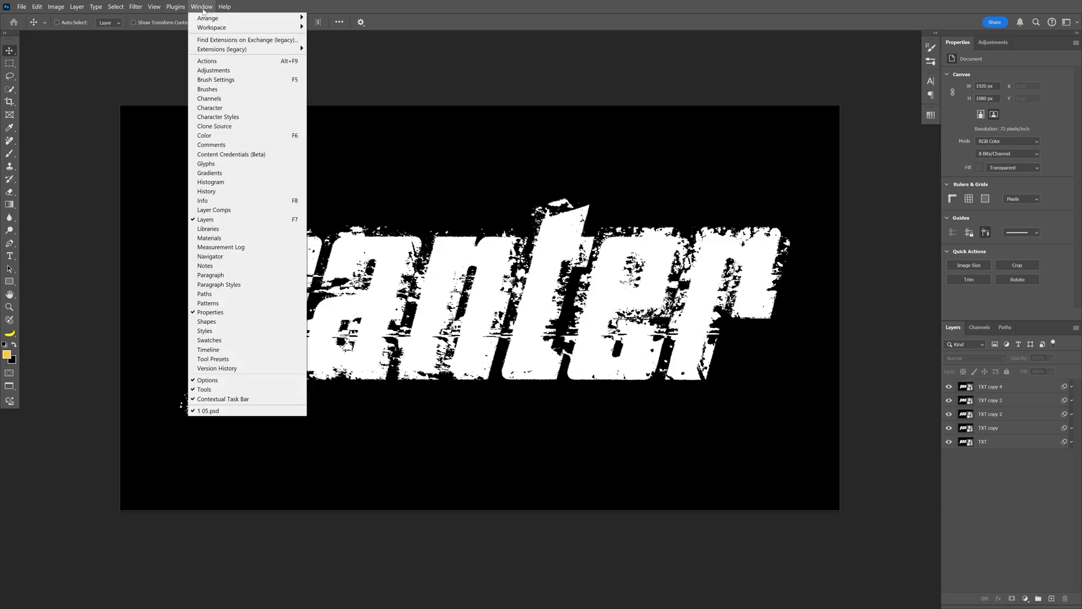
left_click(224, 350)
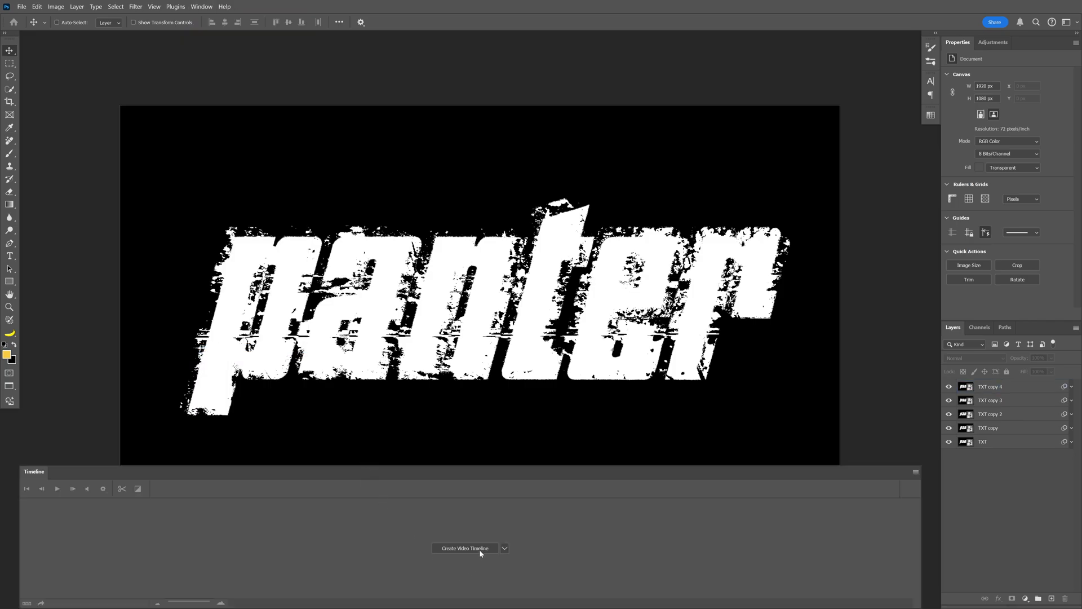
left_click(481, 551)
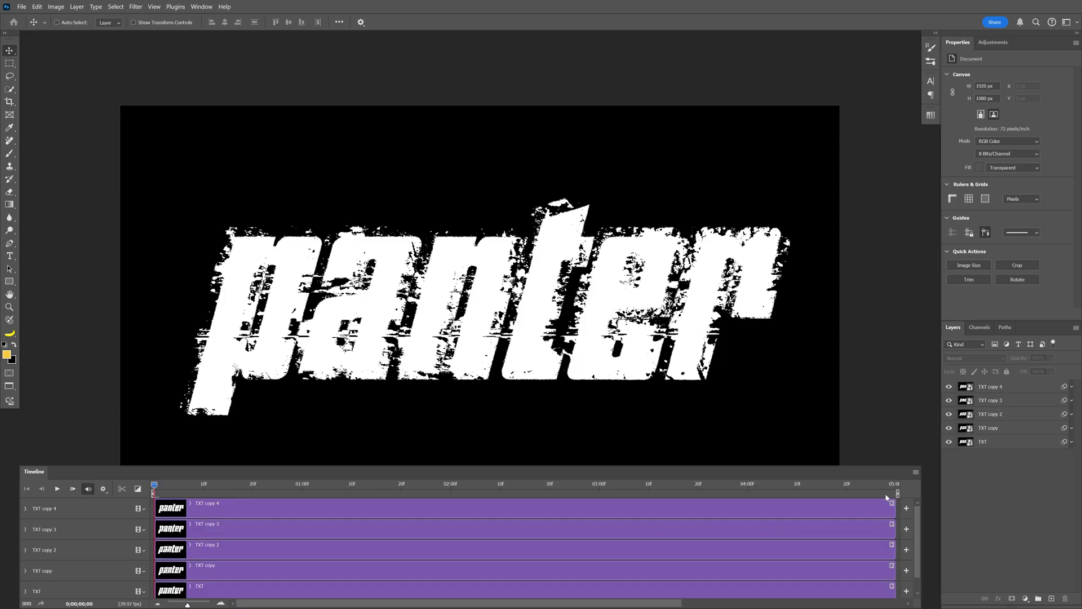
Step: Shorten the timeline's work area so it ends at 01:00f
left_click_drag(898, 494, 488, 501)
left_click_drag(319, 500, 303, 502)
left_click_drag(188, 605, 202, 605)
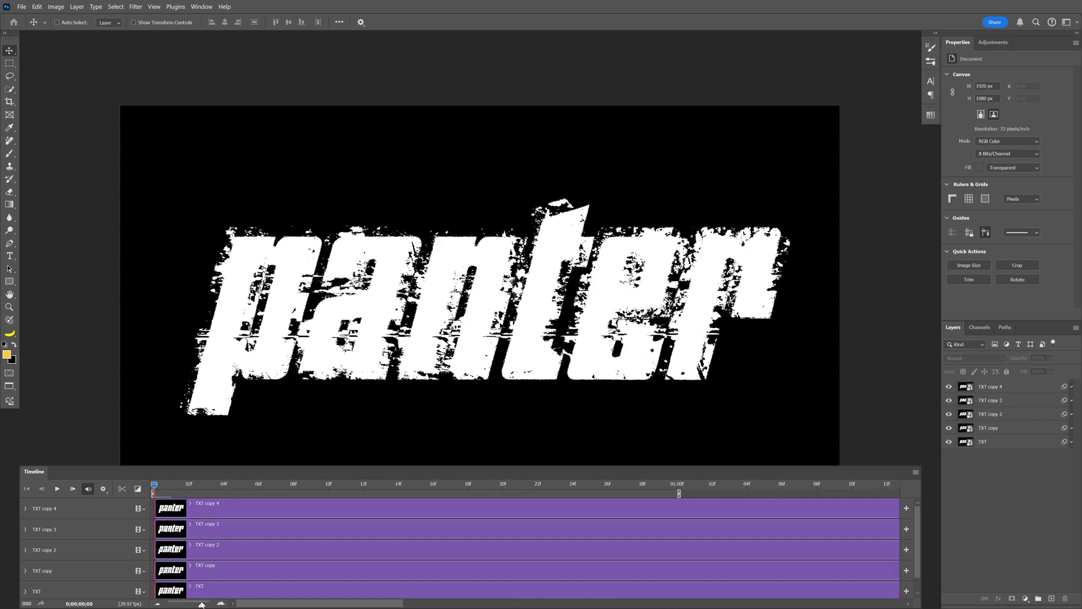
Step: Split all five text clips at frame 4
left_click(224, 485)
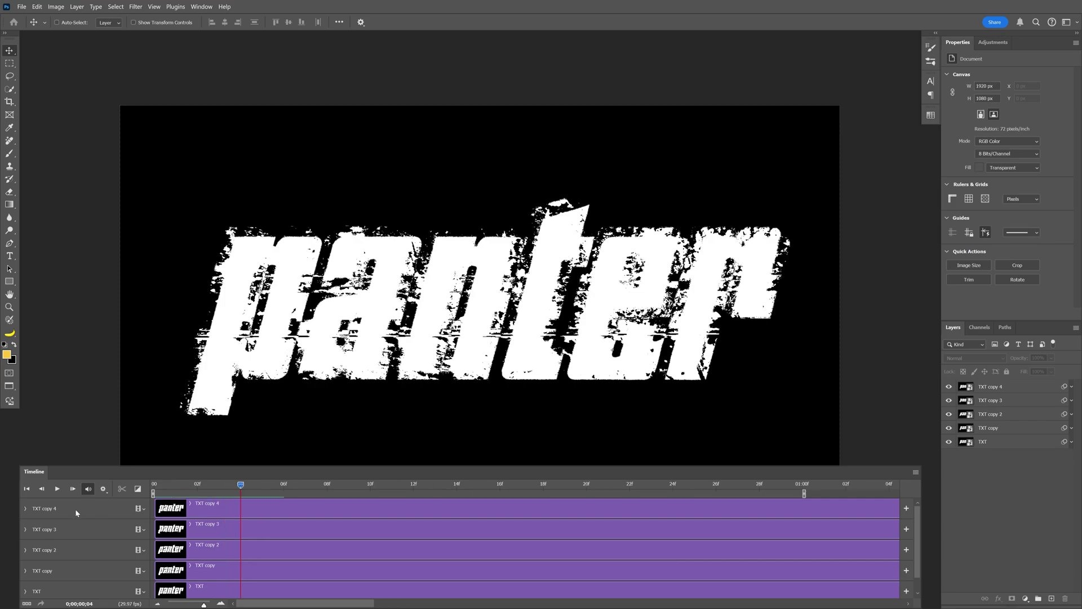
left_click(76, 508)
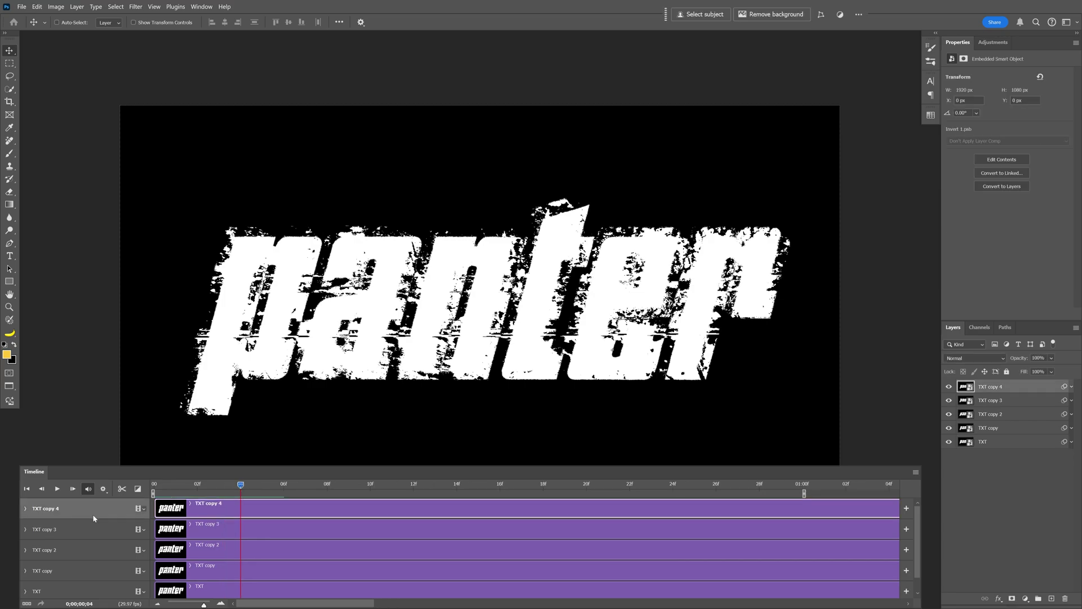
left_click(88, 591, "shift")
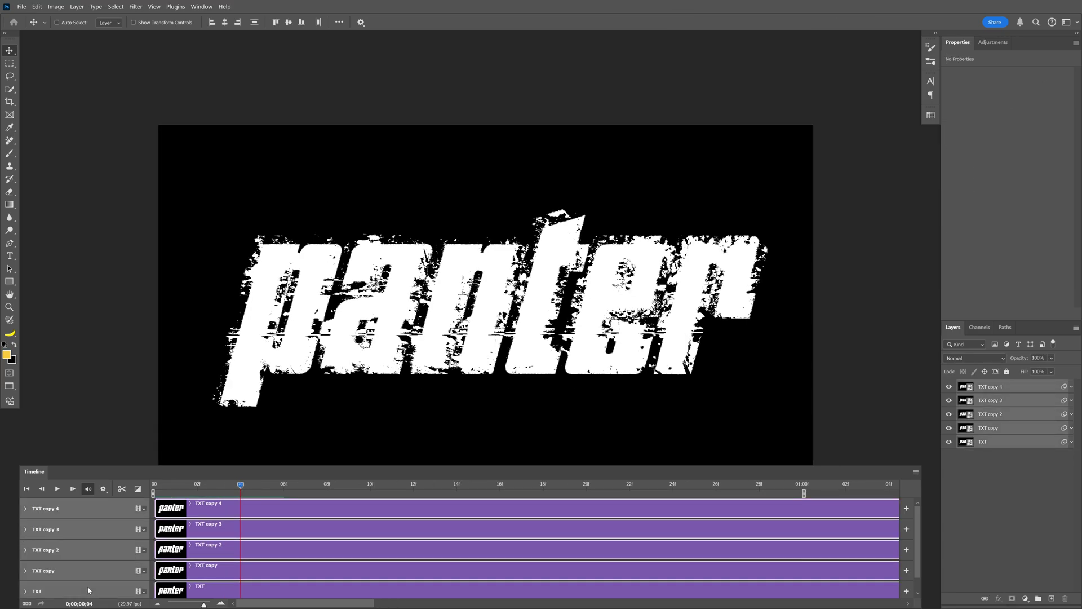
left_click(123, 489)
left_click(270, 535)
Step: Delete the five clip segments after frame 4, keeping only the first four frames of each text layer
left_click(290, 511)
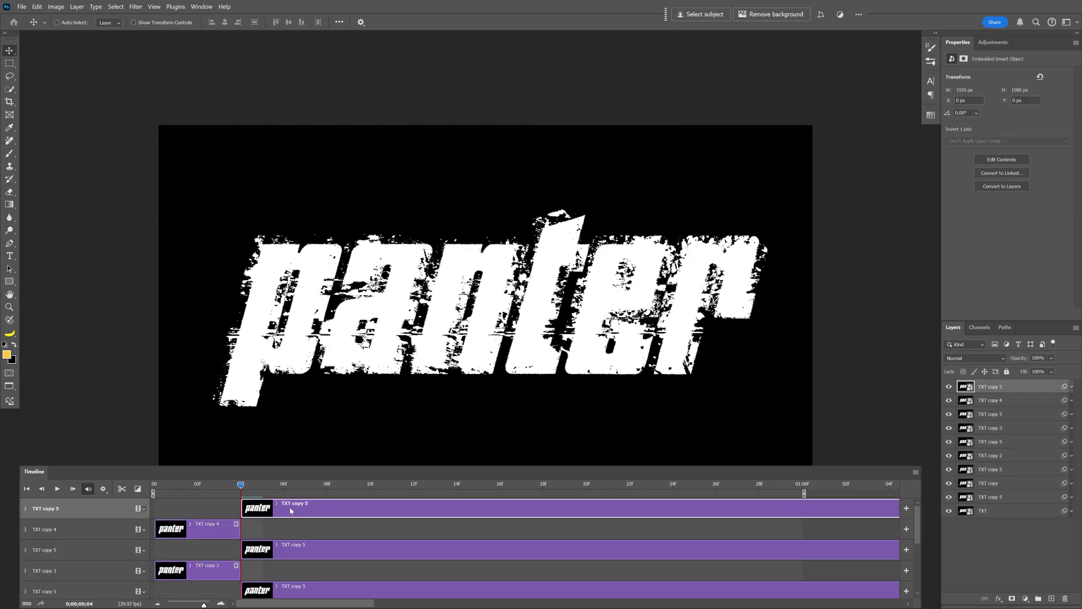
key("Delete")
left_click(289, 531)
key("Delete")
left_click(293, 550)
key("Delete")
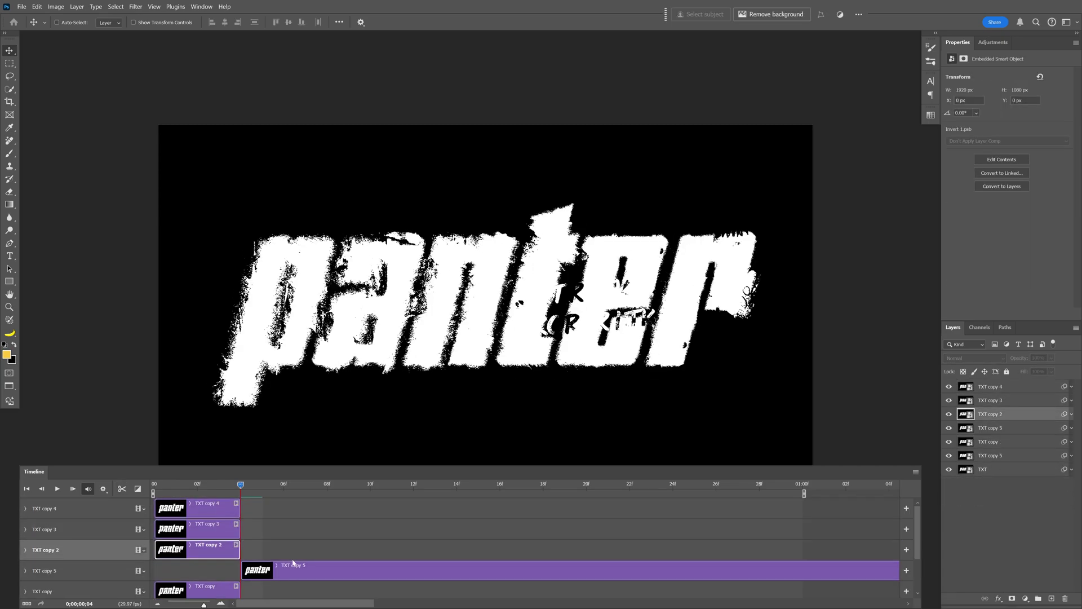
left_click(292, 568)
key("Delete")
left_click(293, 586)
key("Delete")
Step: Stagger the clips end to end, starting TXT copy at frame 4, TXT copy 2 at 8, TXT copy 3 at 12 and TXT copy 4 at 16
left_click_drag(291, 468, 291, 444)
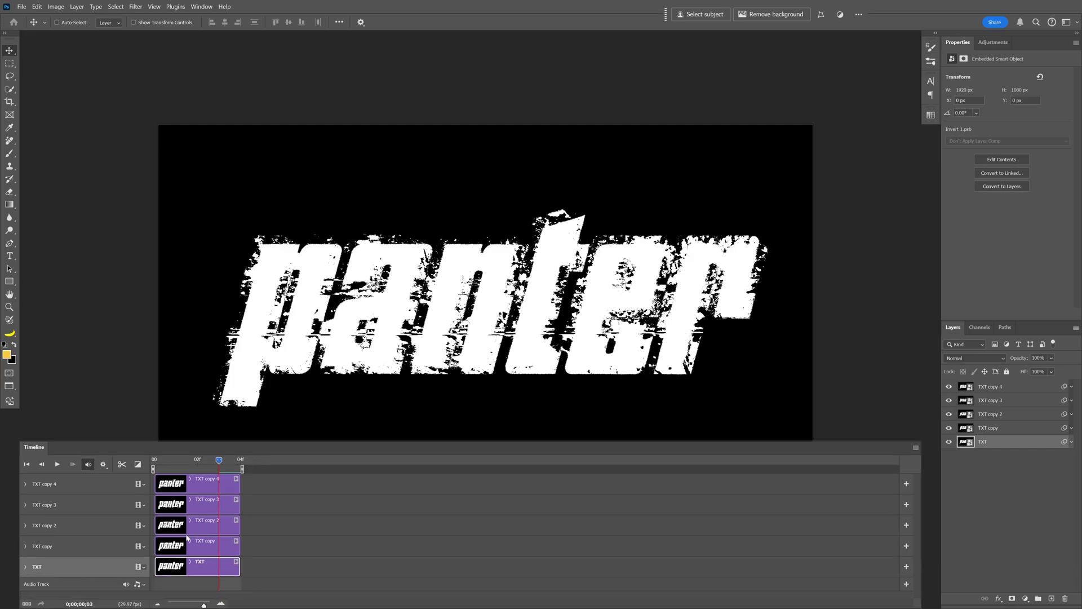
left_click(179, 548)
left_click_drag(170, 551, 257, 551)
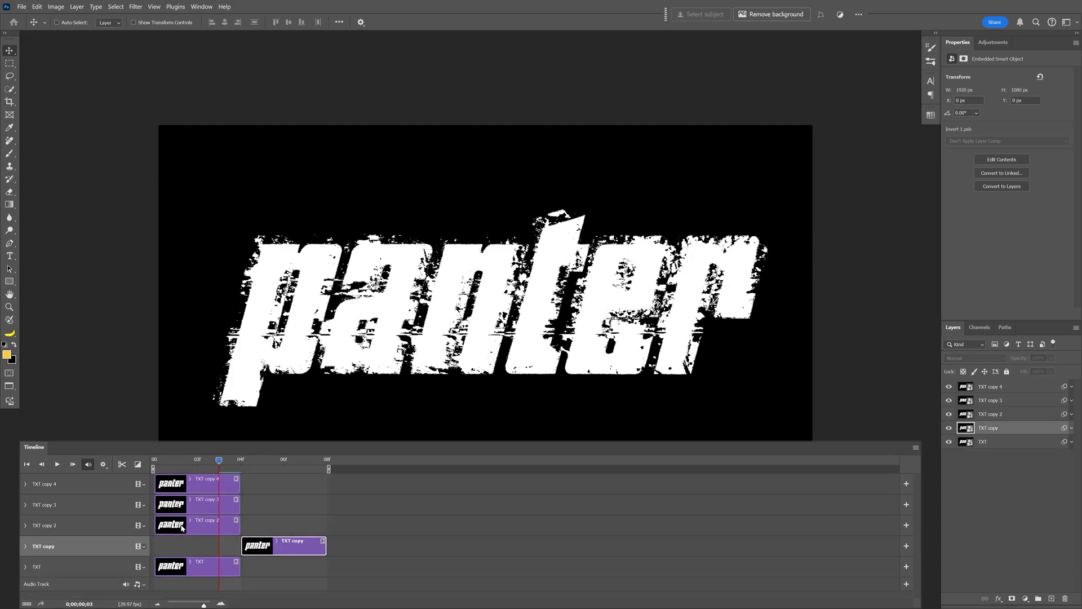
left_click_drag(171, 525, 343, 525)
left_click_drag(186, 503, 445, 503)
left_click_drag(168, 486, 512, 484)
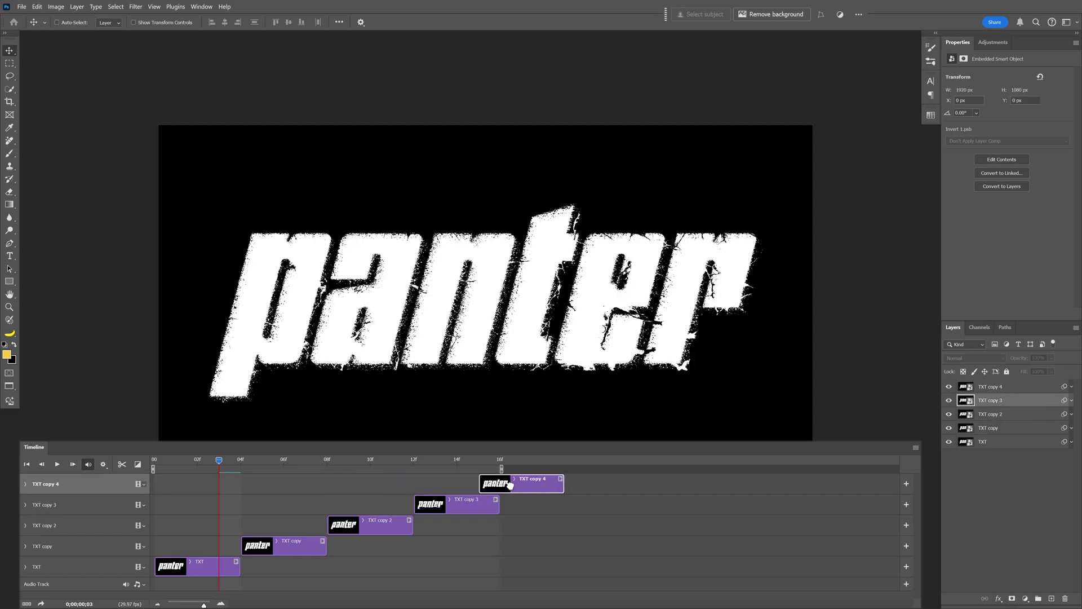
Step: Play back the staggered animation and return the playhead to frame 0
key("space")
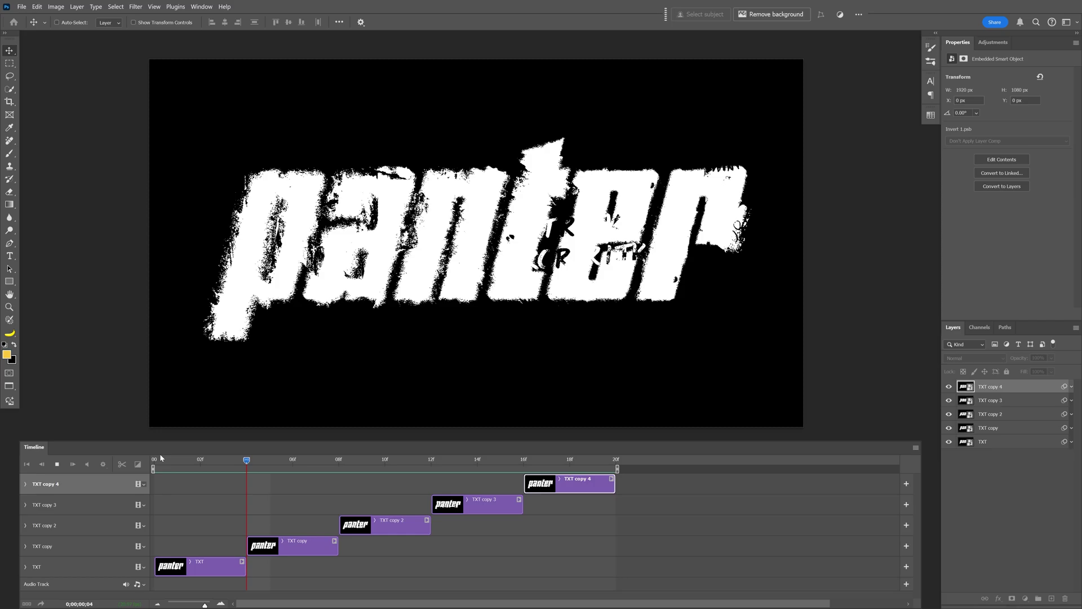
key("space")
left_click(161, 459)
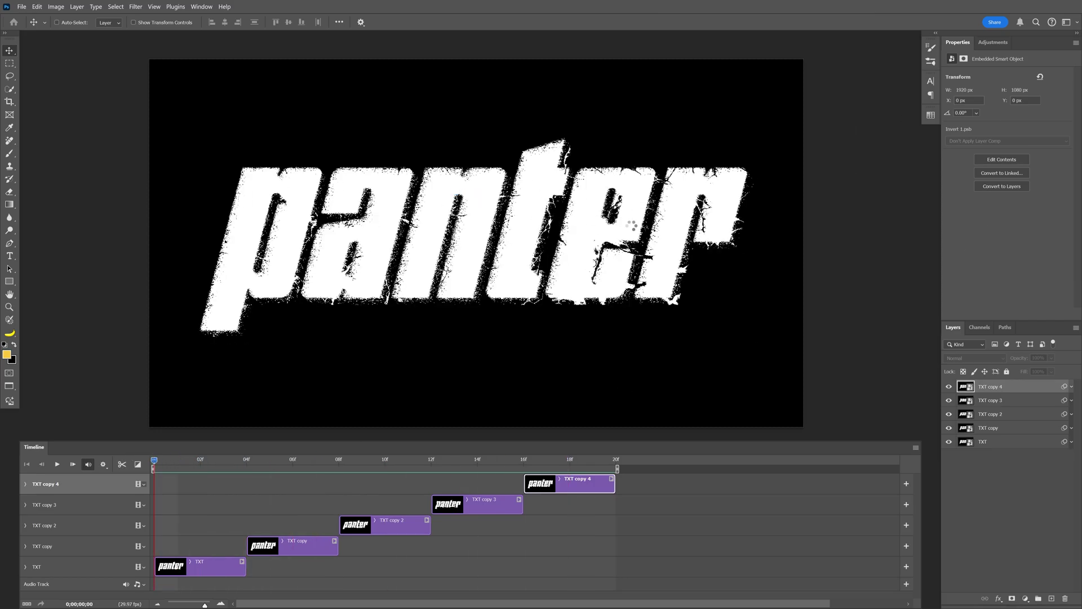
Step: Fit the black speckled texture over the canvas above the text layers and set its blend mode to Lighten
key("ctrl+t")
key("Return")
left_click(974, 358)
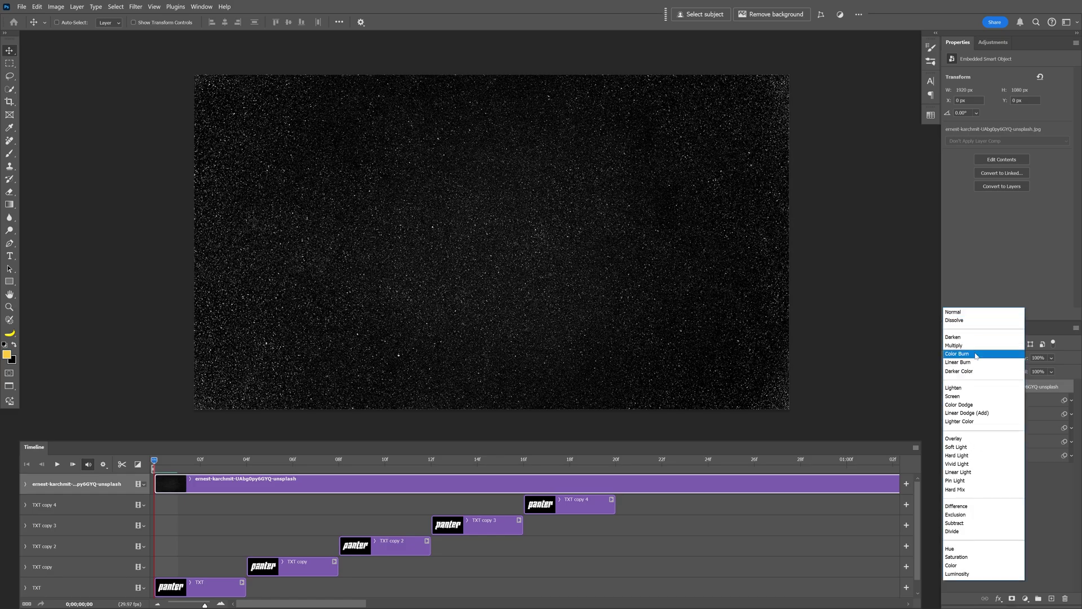
left_click(975, 388)
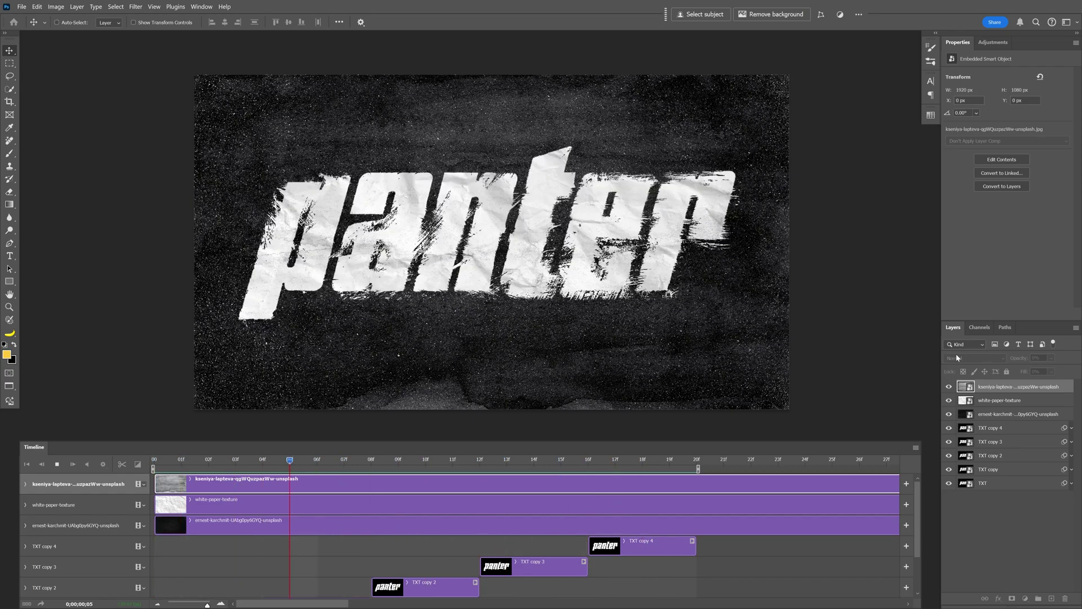
Step: Enable onion skins for the timeline and preview the animation
left_click(915, 449)
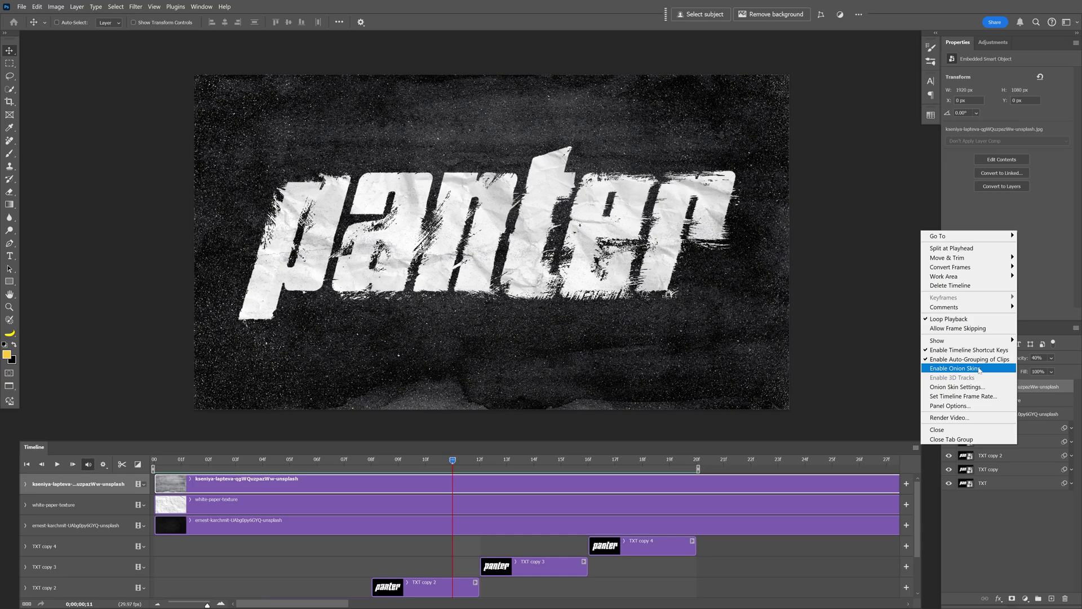
left_click(990, 369)
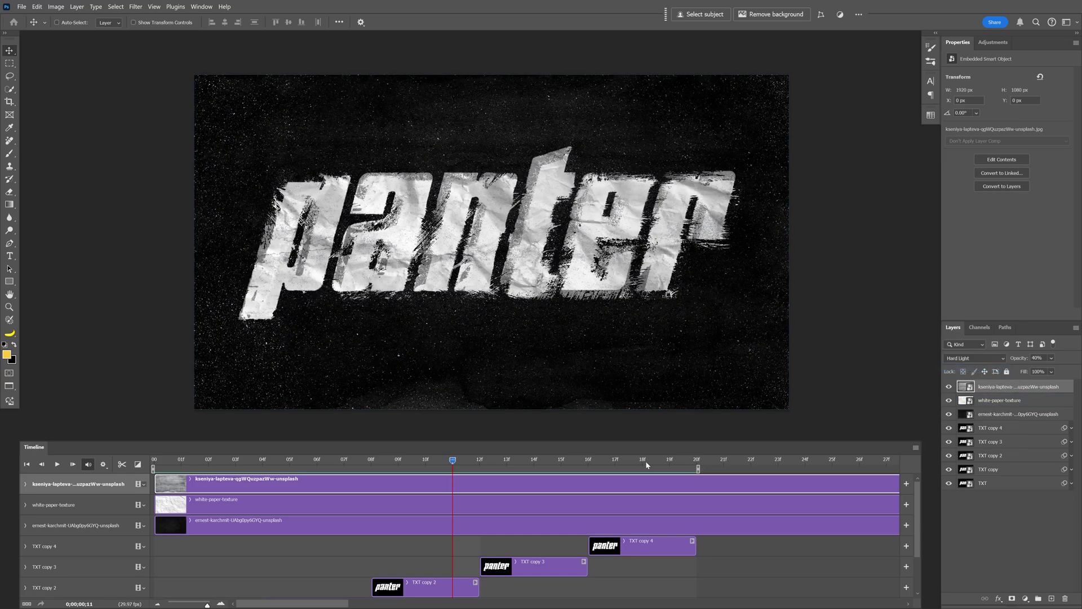
left_click_drag(445, 462, 255, 459)
key("space")
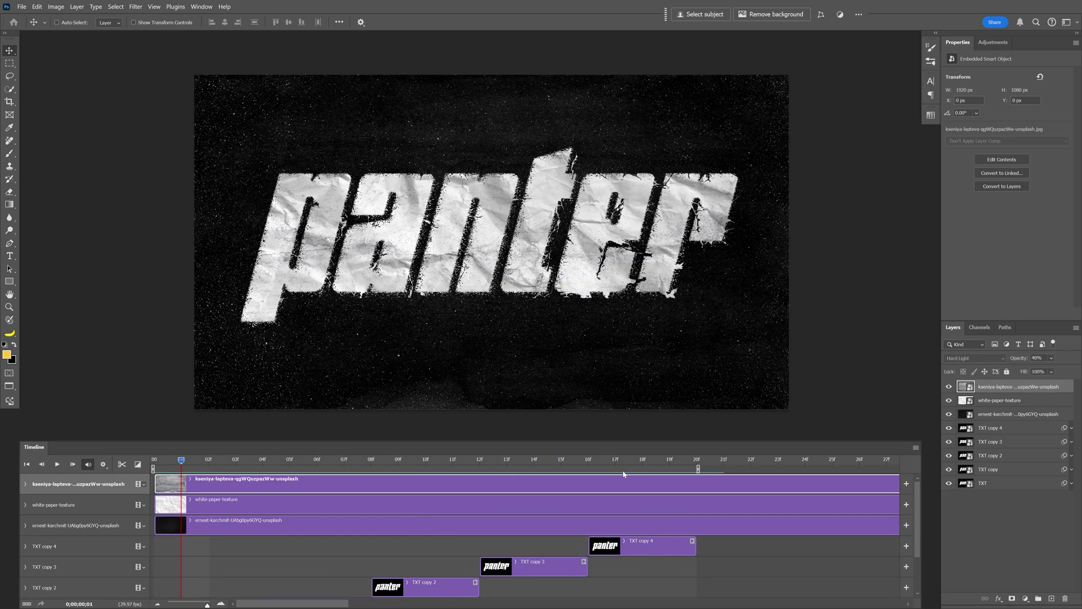
key("space")
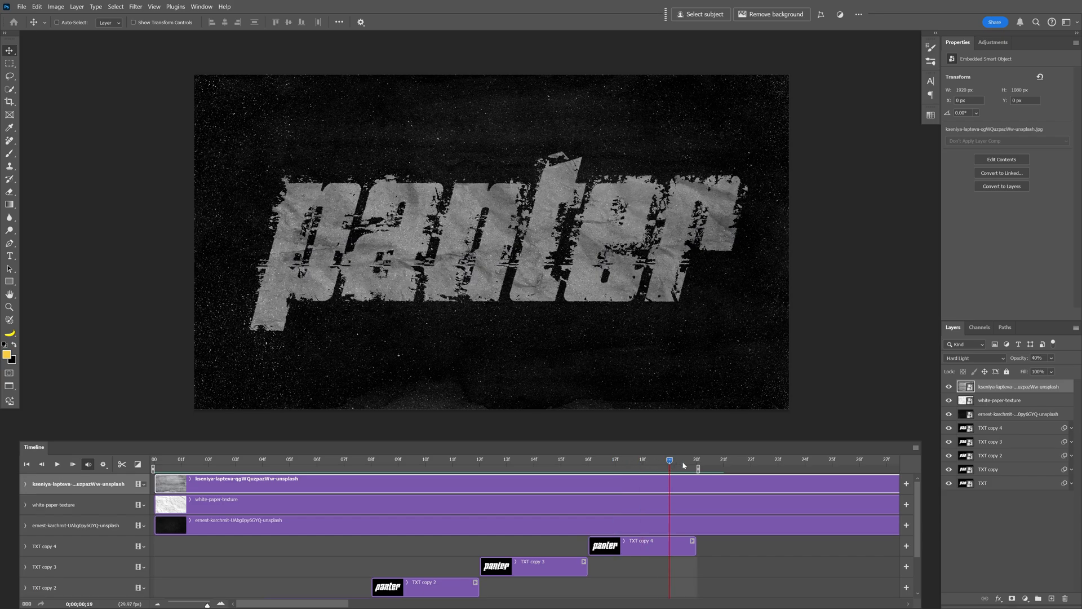
Step: Extend the end of the TXT copy 4 clip to frame 23 and play the animation
left_click(682, 461)
left_click(673, 551)
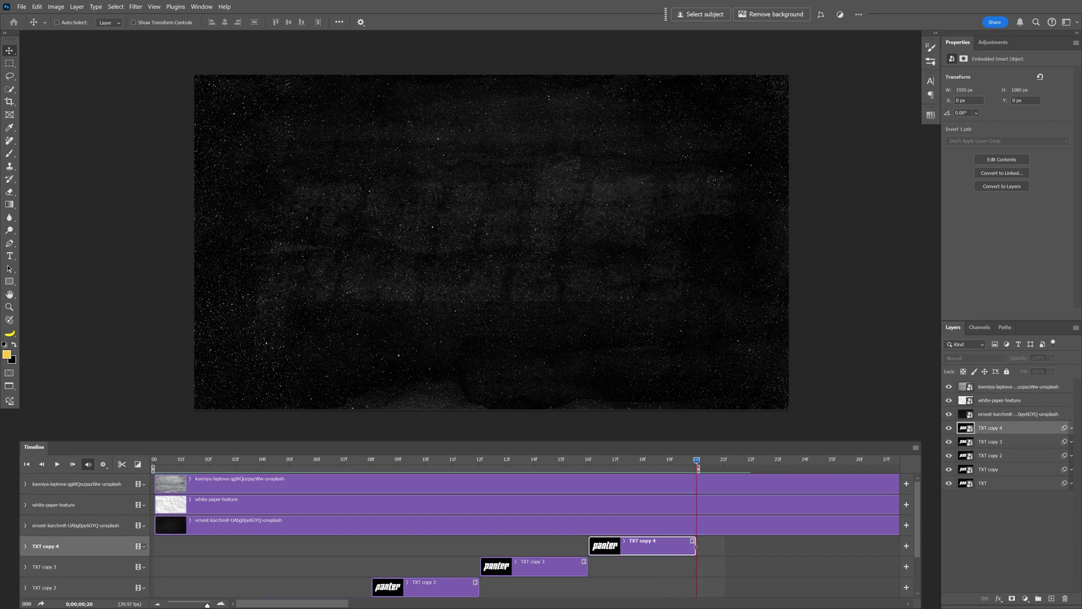
left_click_drag(705, 547, 781, 549)
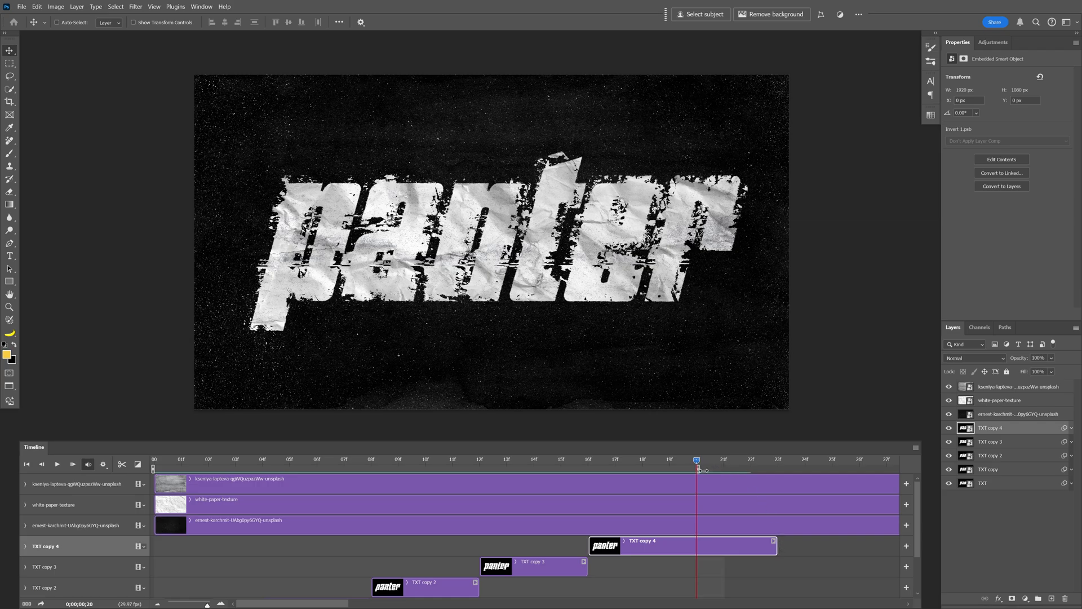
key("space")
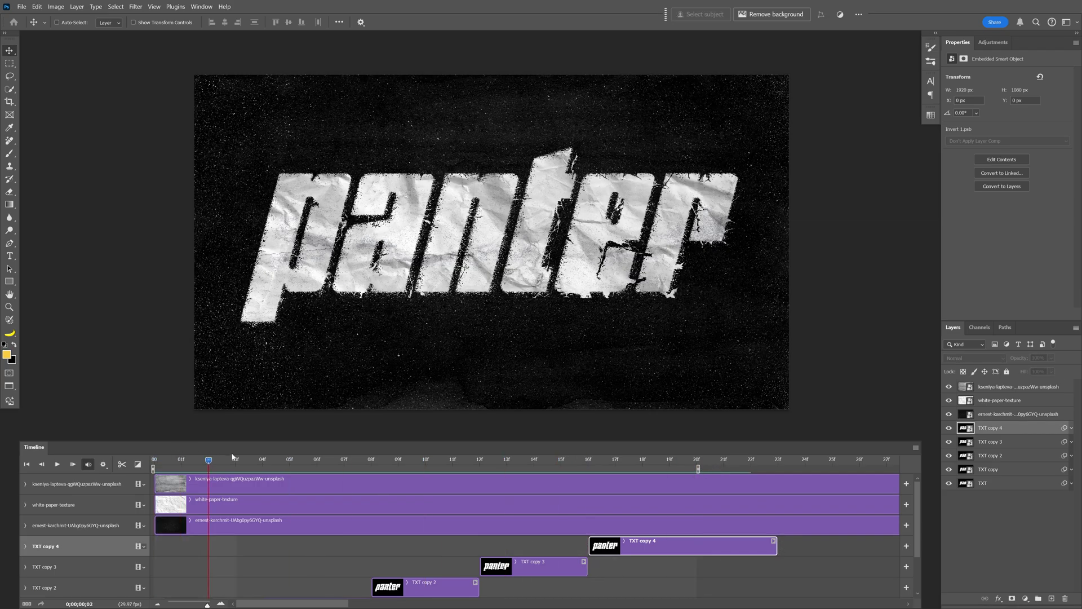
Step: Shift all five text clips one frame later, and stretch the start of the TXT clip back to frame 0
left_click_drag(151, 458, 181, 459)
scroll(433, 516, "down", 3)
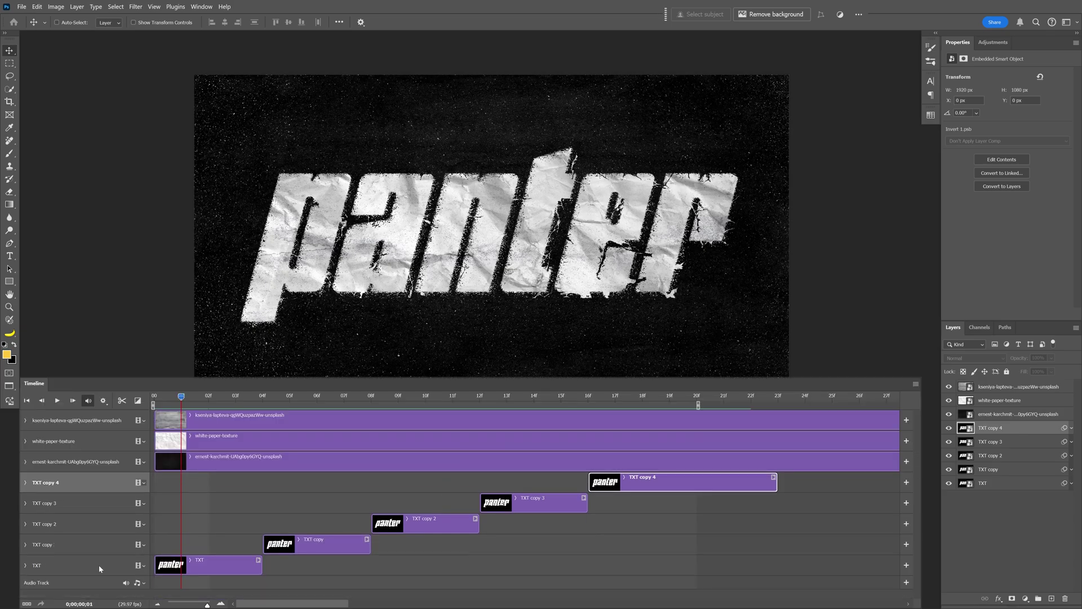
left_click(99, 566, "shift")
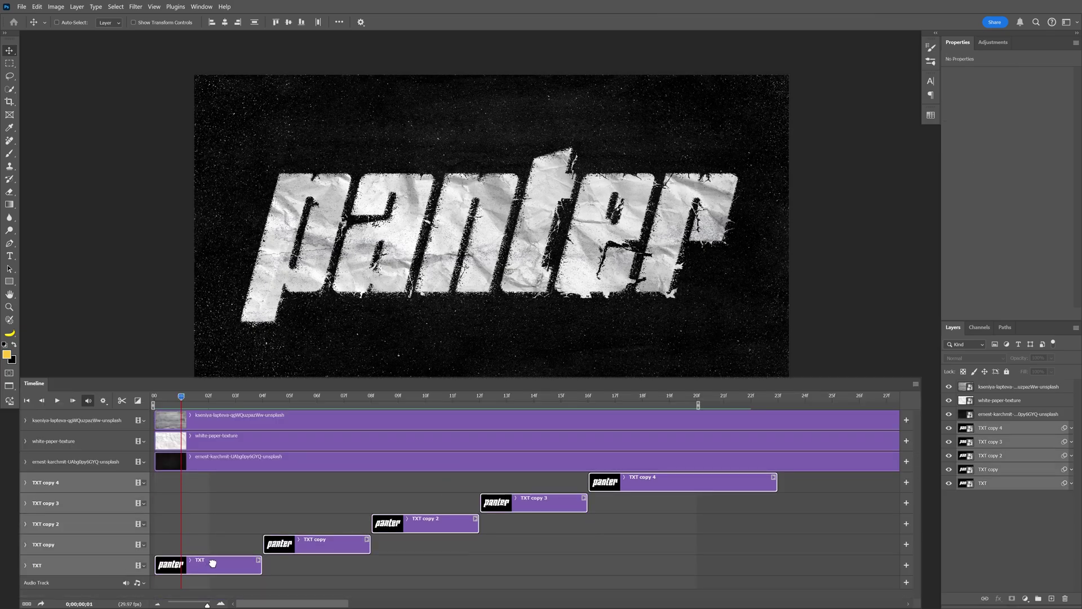
left_click_drag(212, 563, 240, 563)
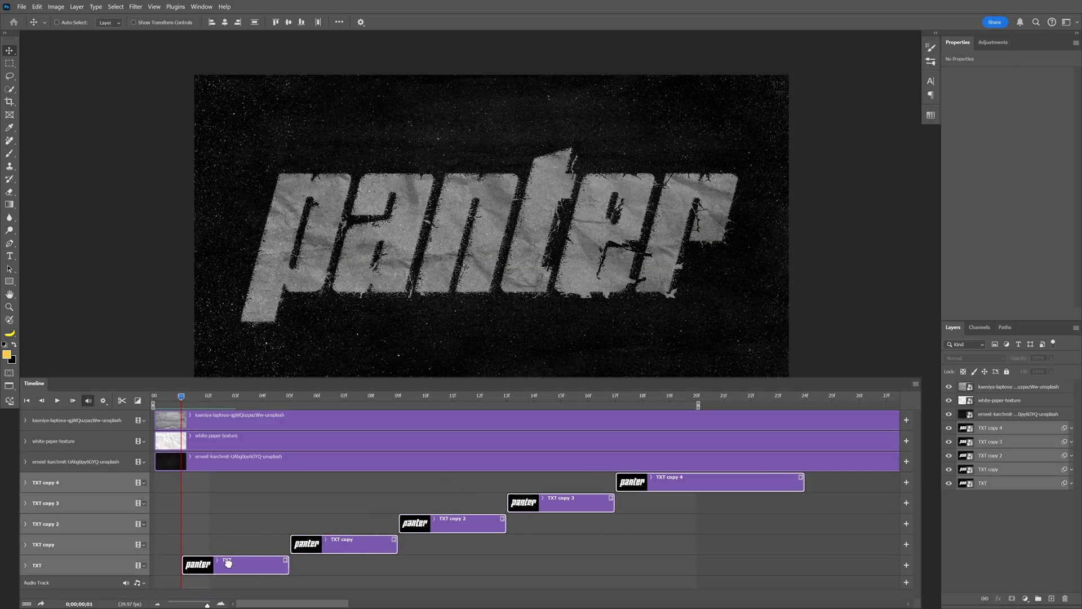
left_click(183, 563)
left_click_drag(159, 562, 162, 563)
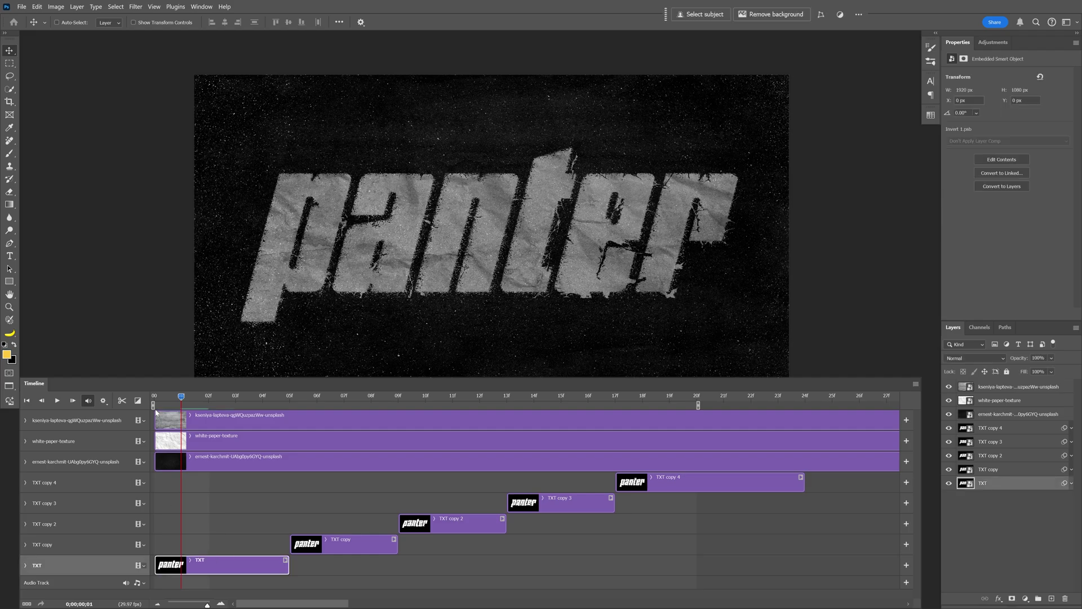
Step: Set the work area to run from frame 1 to frame 21 and preview the loop
left_click_drag(152, 405, 178, 406)
left_click_drag(698, 405, 725, 405)
key("space")
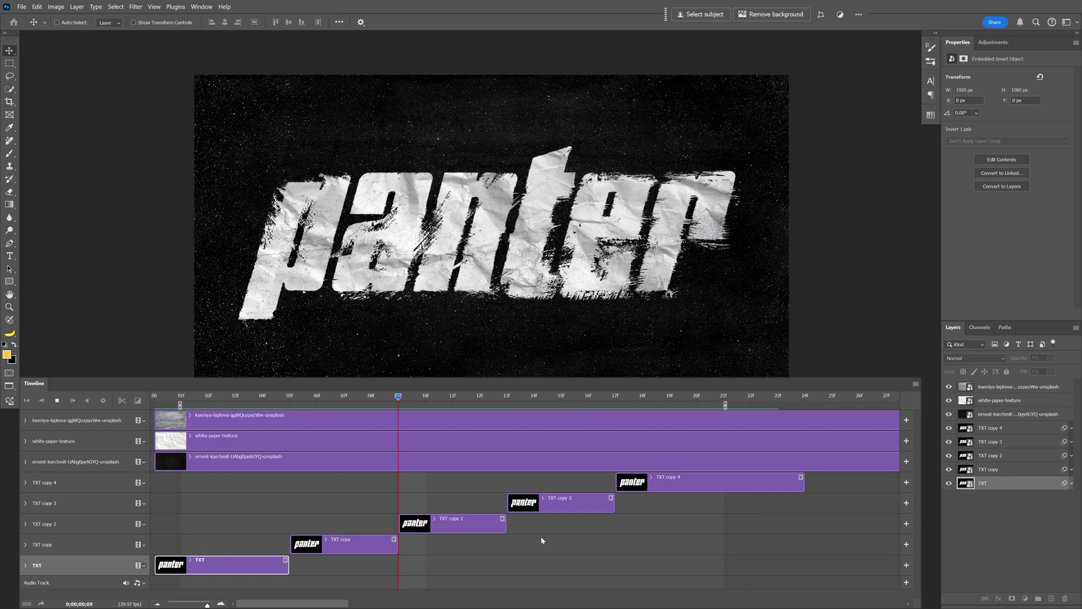
left_click_drag(367, 395, 433, 389)
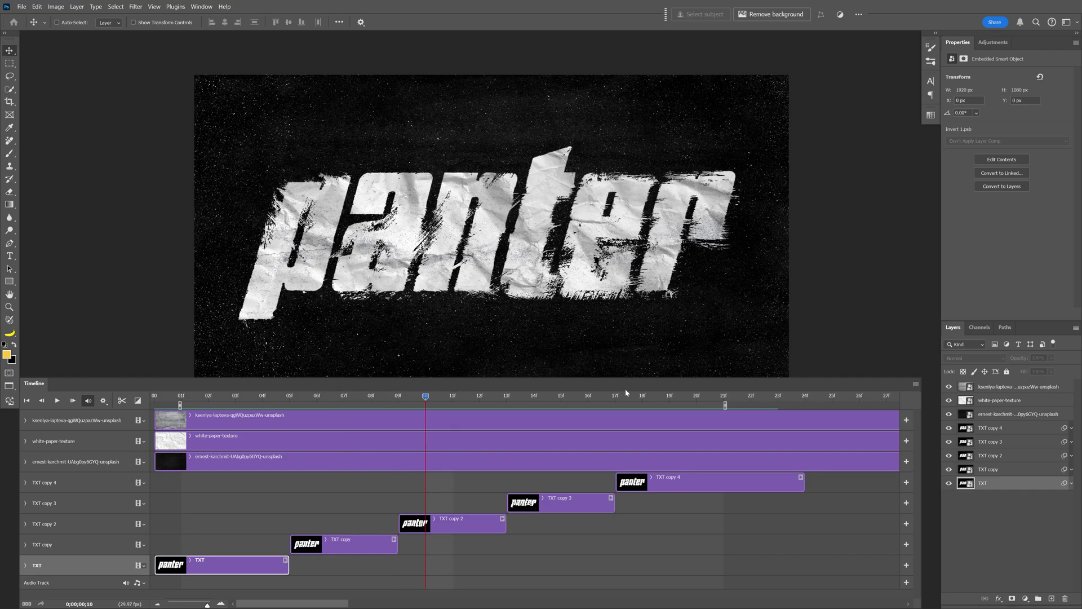
Step: Set the onion skin count to 3 frames after the current frame
left_click(916, 386)
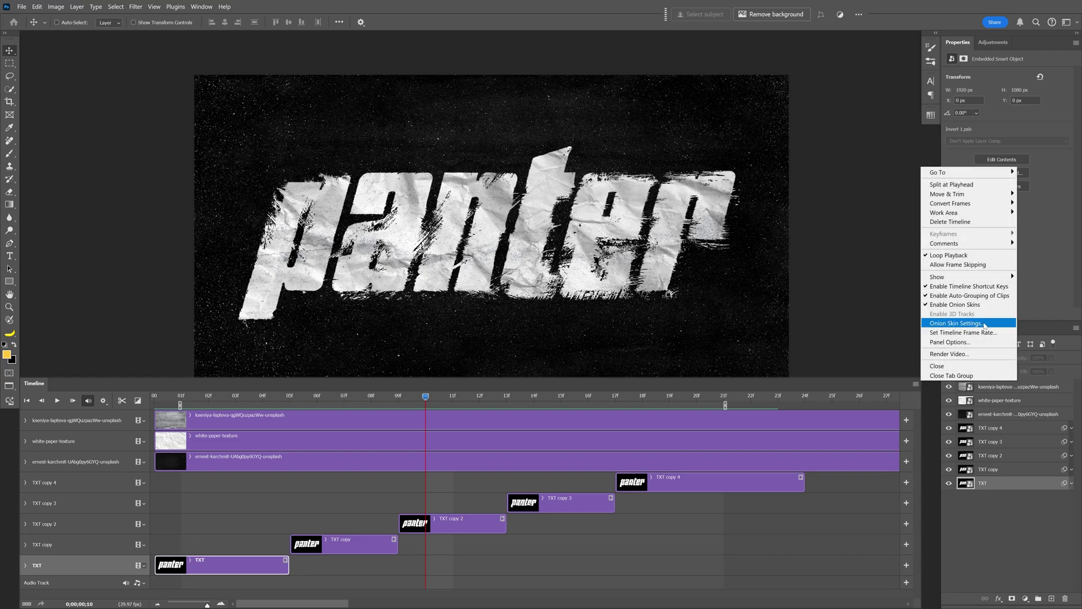
left_click(985, 326)
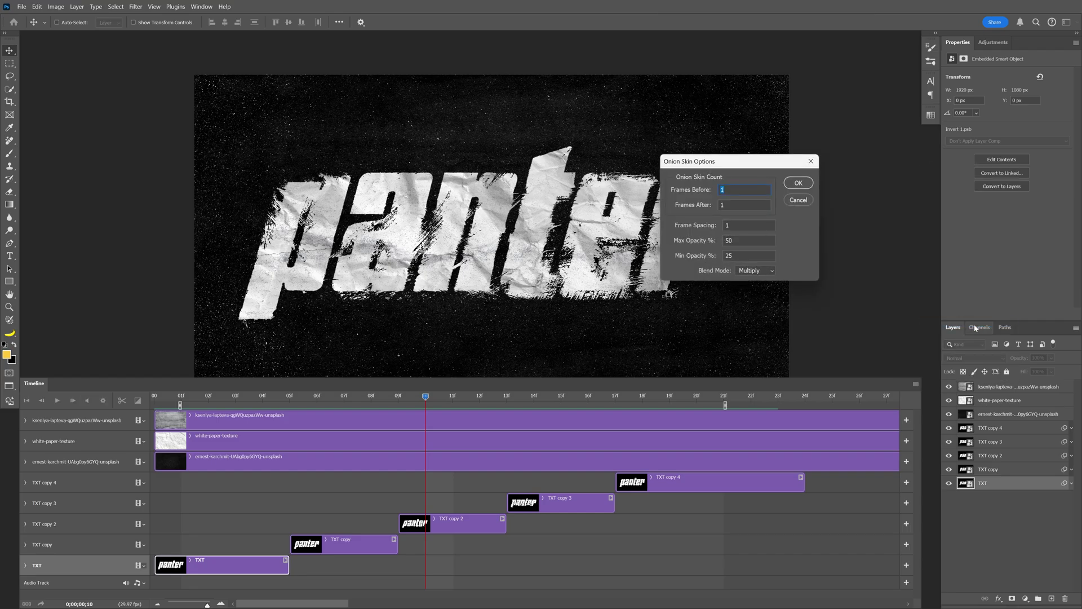
left_click(756, 272)
type("3")
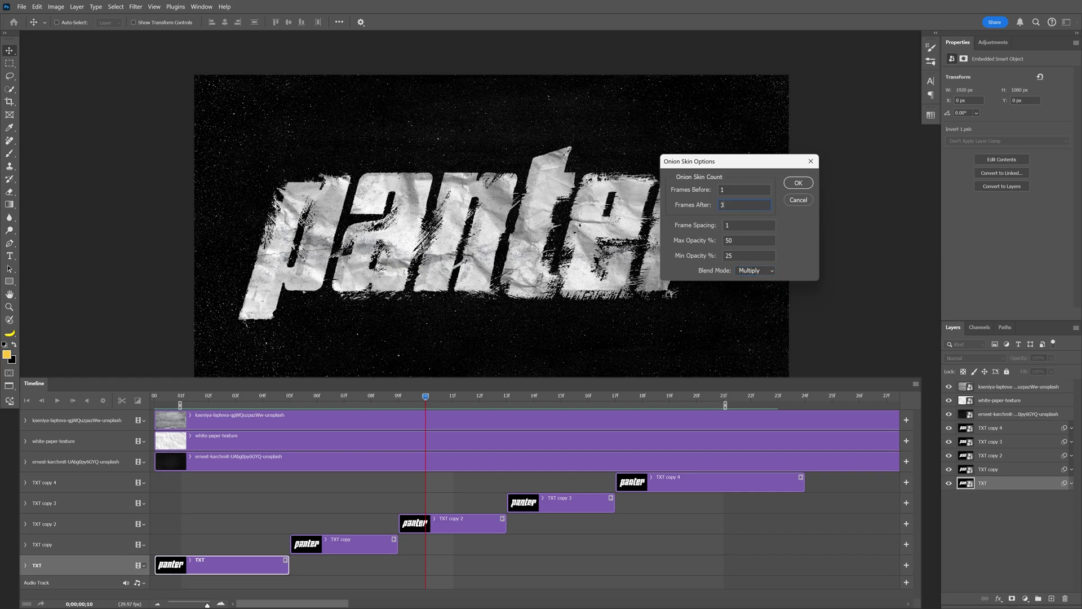
left_click(798, 183)
Step: Review the onion skin blending in the frames around the transition from TXT copy to TXT copy 2
key("Left")
key("Left")
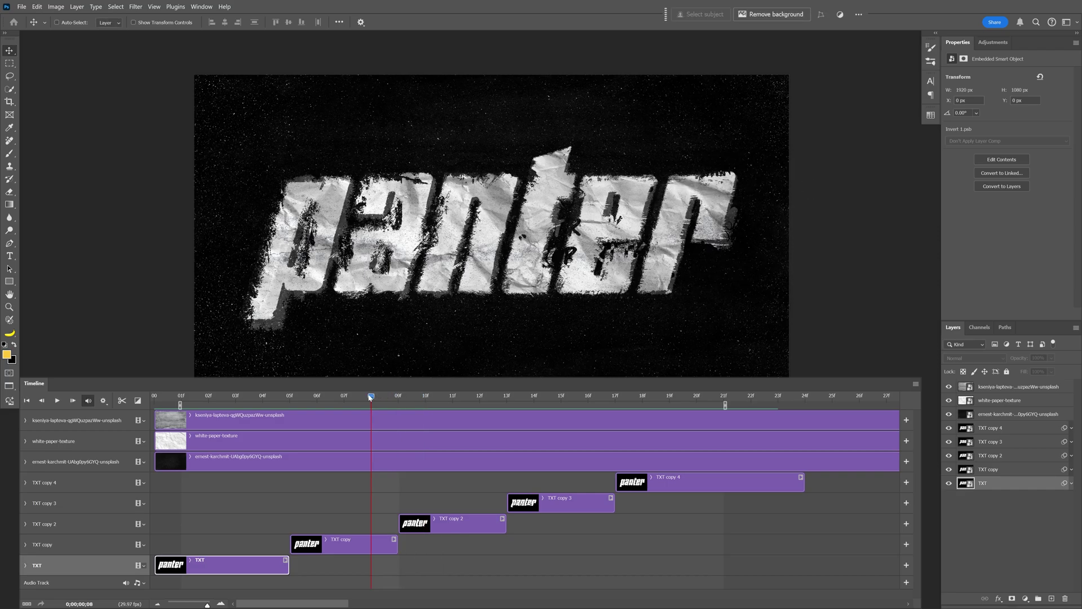
mouse_move(369, 395)
left_mouse_down()
mouse_move(343, 396)
mouse_move(365, 395)
left_mouse_up()
key("space")
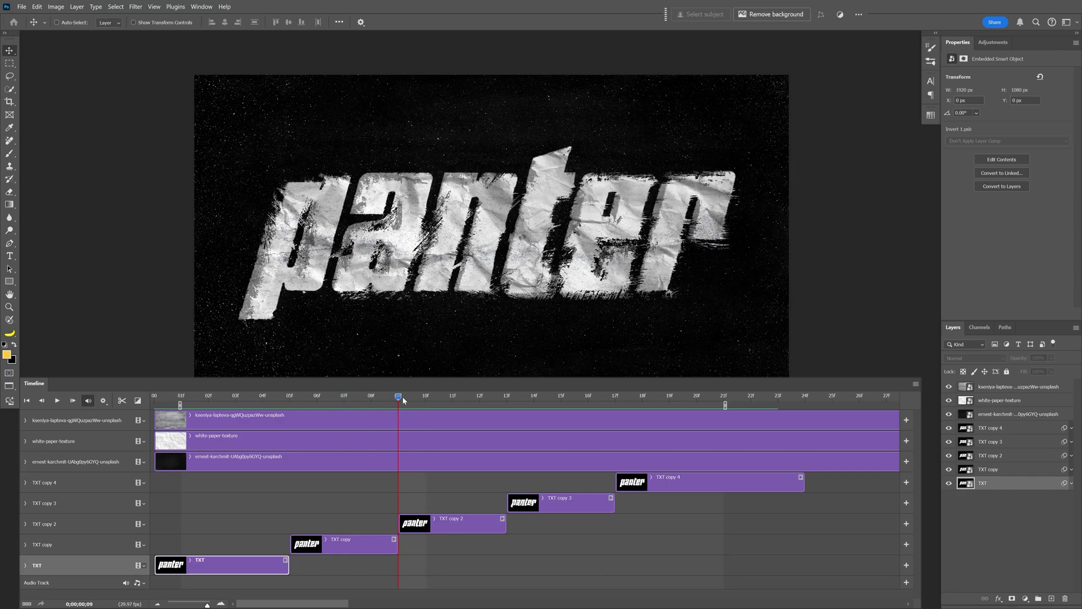